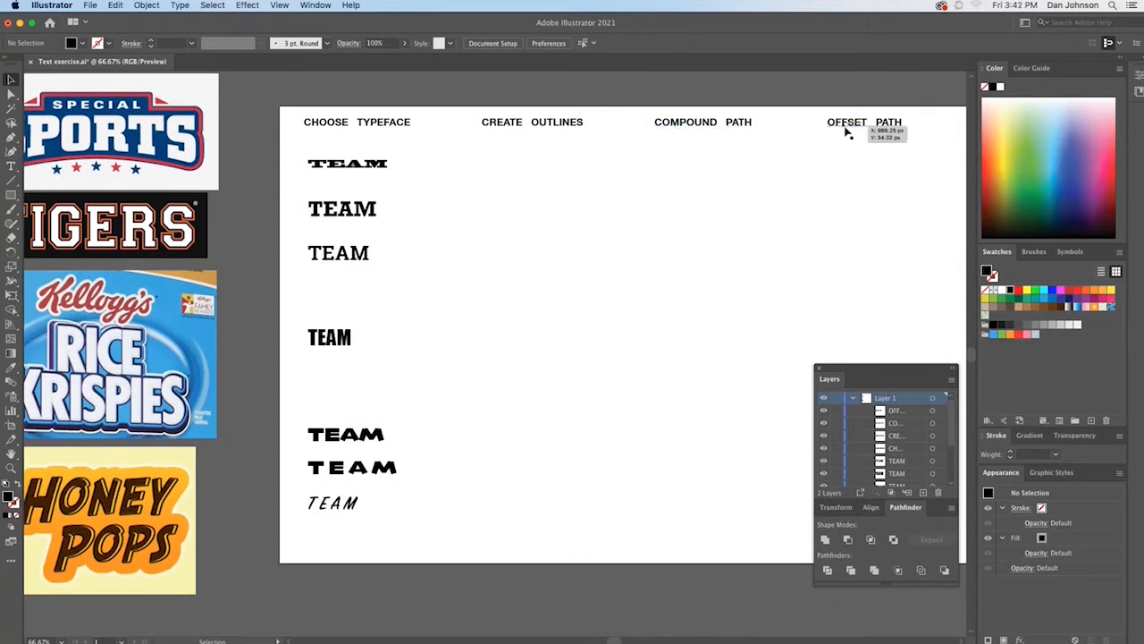
Step: Place a copy of the bold Rockwell TEAM text under CREATE OUTLINES and convert the copy to outlines
{"action": "scroll", "coordinate": [569, 239], "scroll_direction": "down", "scroll_amount": 1}
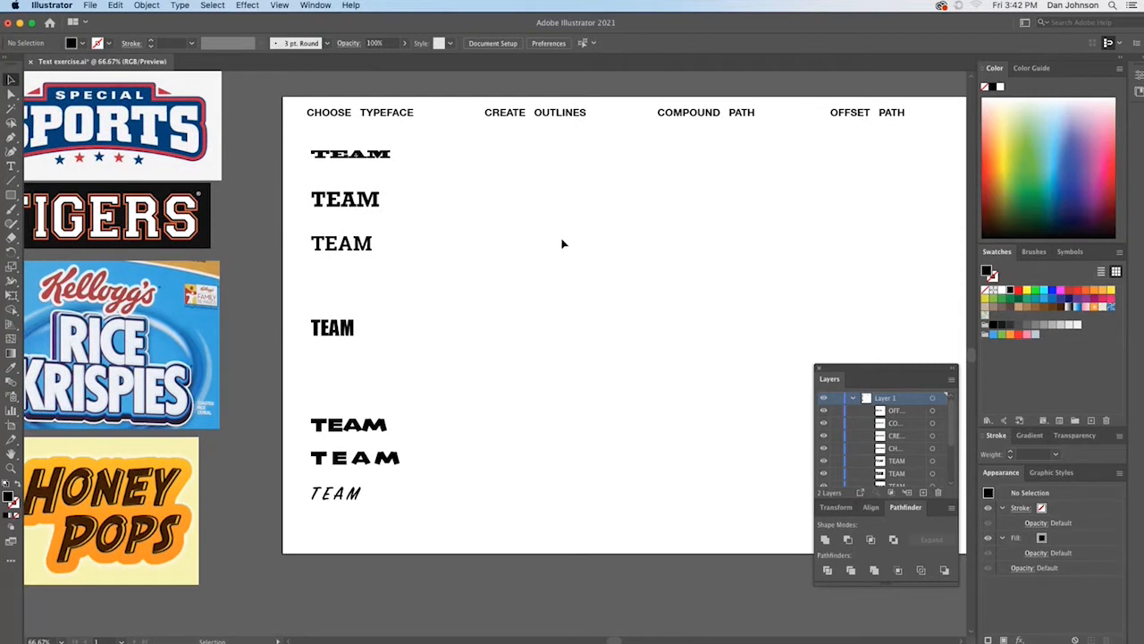
{"action": "left_click", "coordinate": [366, 205]}
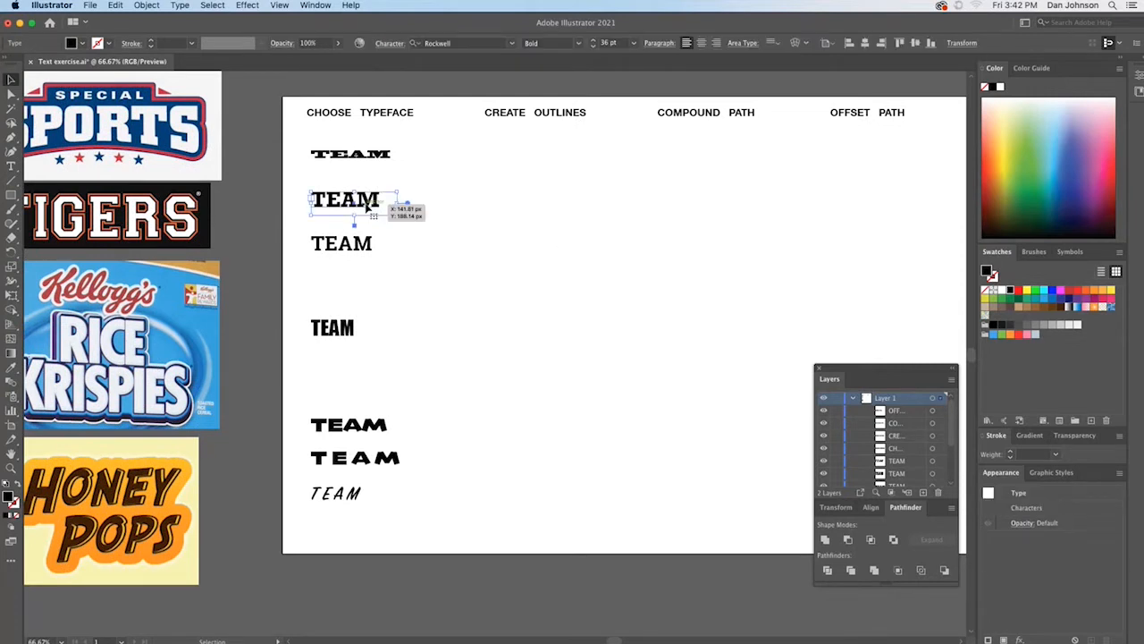
{"action": "left_click_drag", "start_coordinate": [368, 204], "coordinate": [554, 204]}
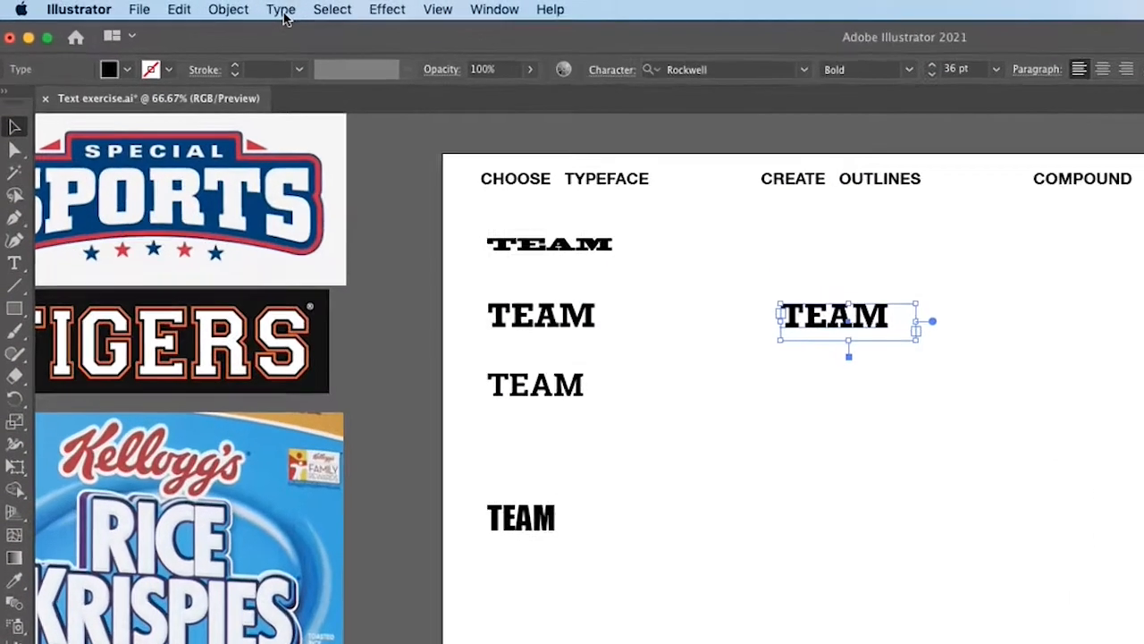
{"action": "left_click", "coordinate": [180, 5]}
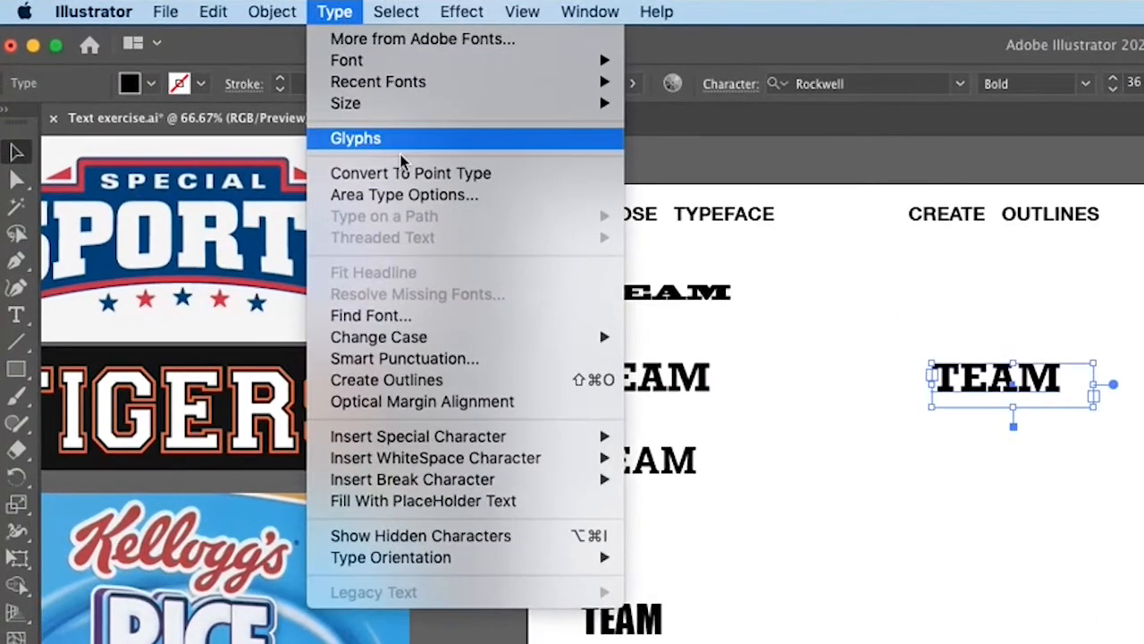
{"action": "left_click", "coordinate": [476, 382]}
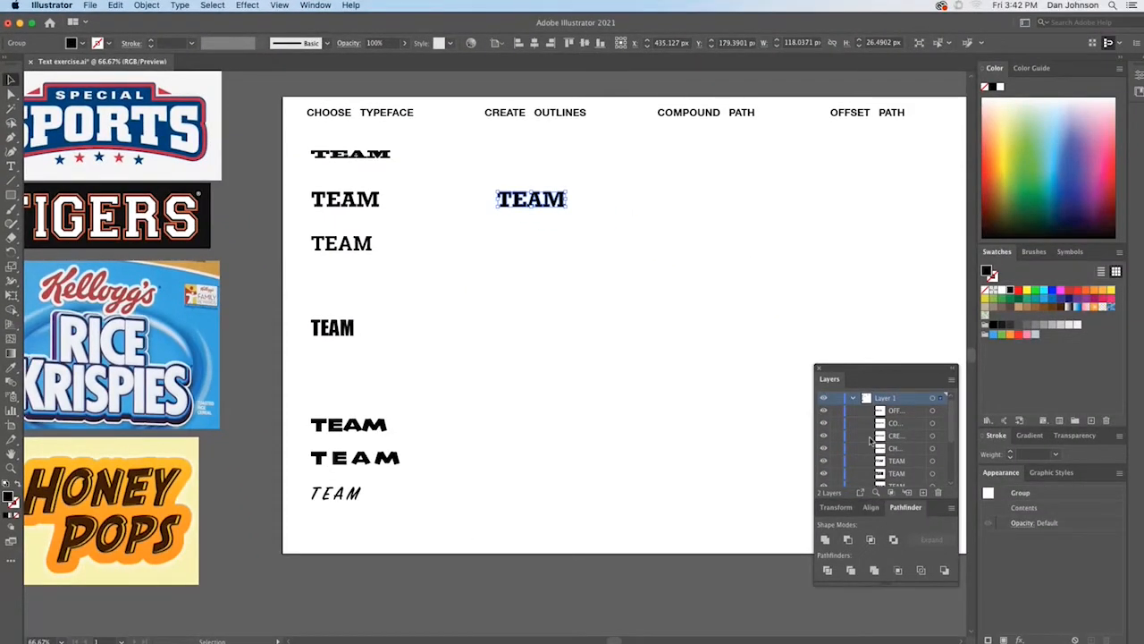
Step: Expand the outlined TEAM group in the layer list to examine its separate letter shapes
{"action": "scroll", "coordinate": [929, 438], "scroll_direction": "down", "scroll_amount": 5}
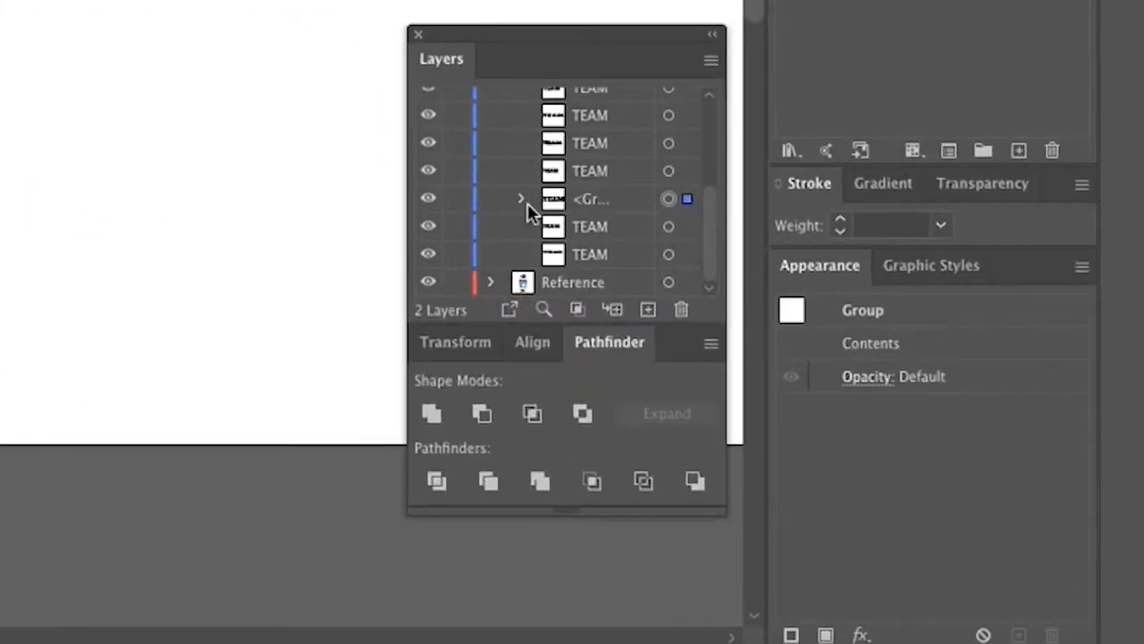
{"action": "left_click", "coordinate": [522, 199]}
{"action": "left_click_drag", "start_coordinate": [708, 191], "coordinate": [713, 225]}
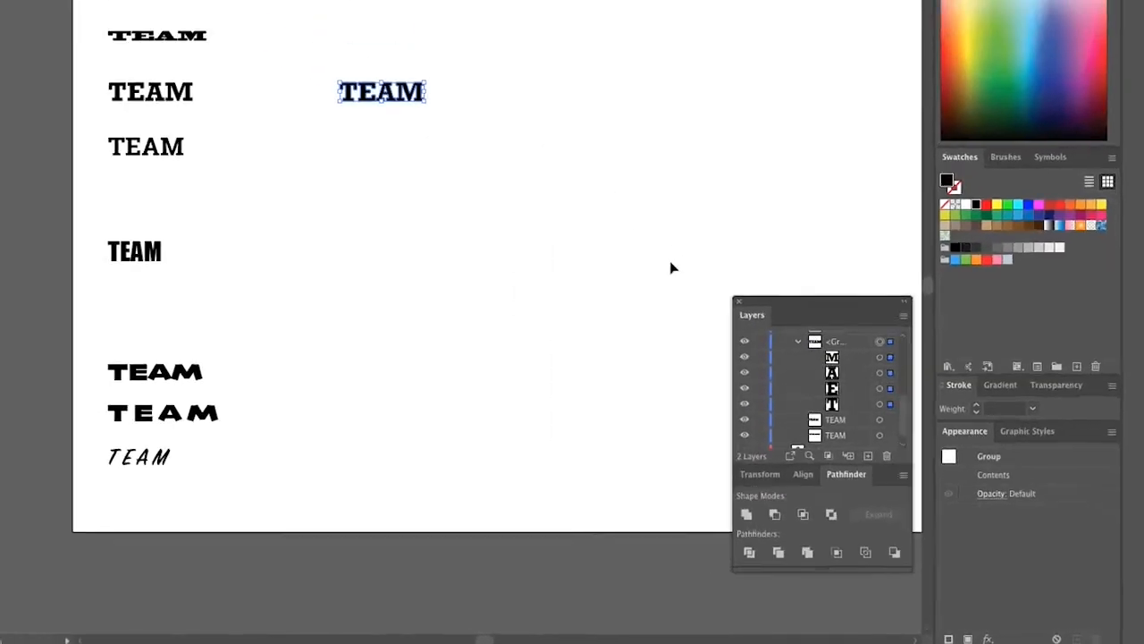
{"action": "left_click", "coordinate": [623, 297]}
Step: Place a copy of the outlined TEAM under COMPOUND PATH and make that copy a compound path
{"action": "left_click", "coordinate": [540, 207]}
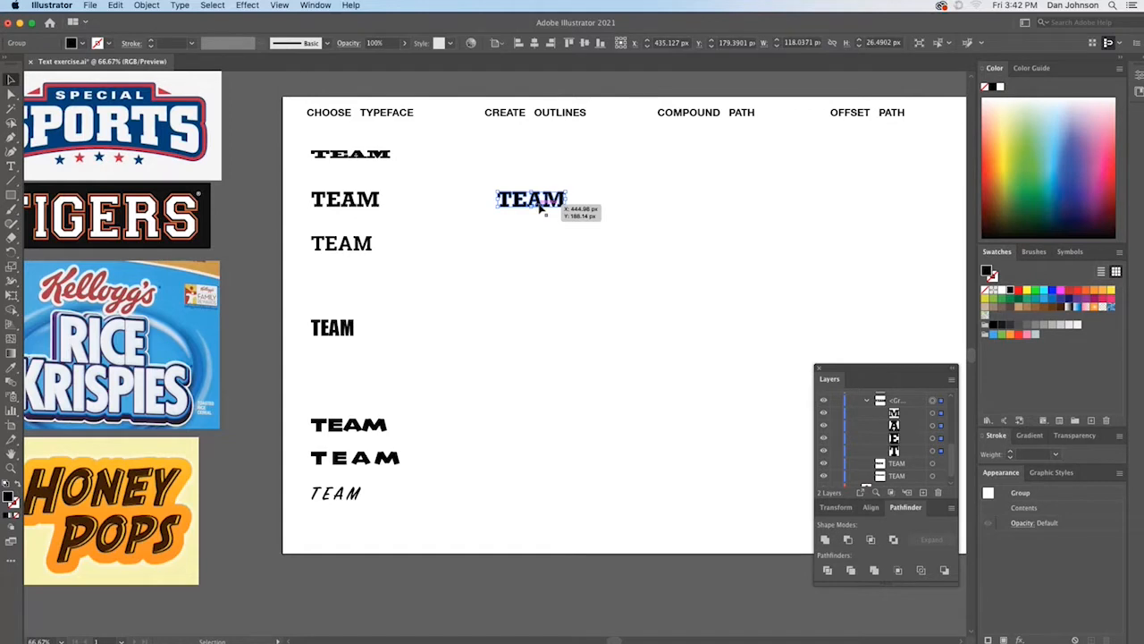
{"action": "left_click_drag", "start_coordinate": [540, 207], "coordinate": [699, 208]}
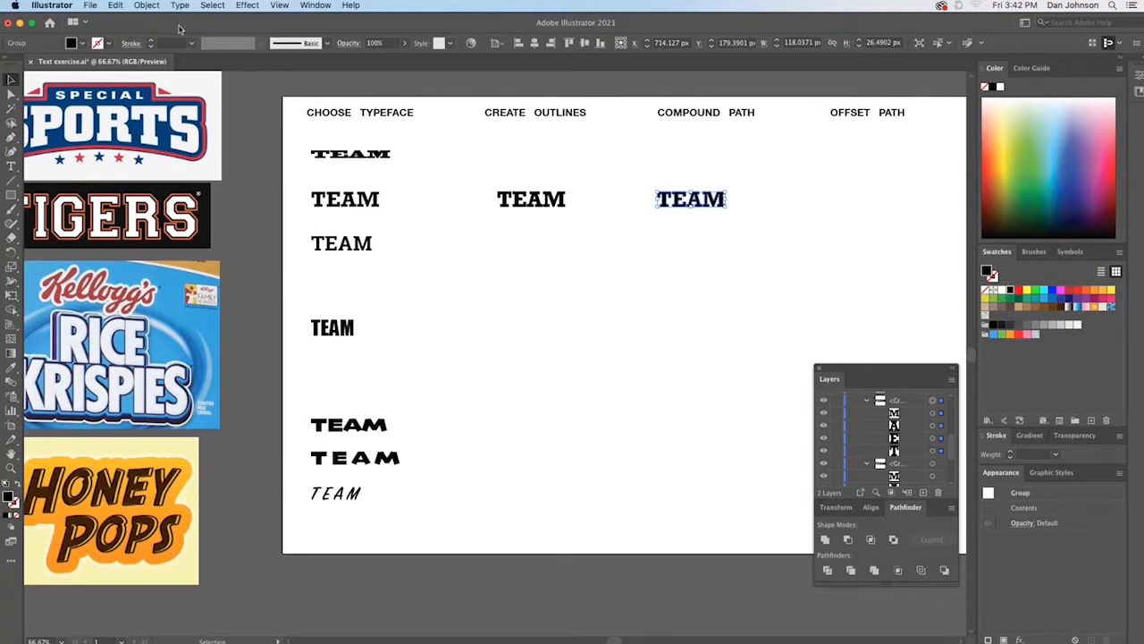
{"action": "left_click", "coordinate": [150, 6]}
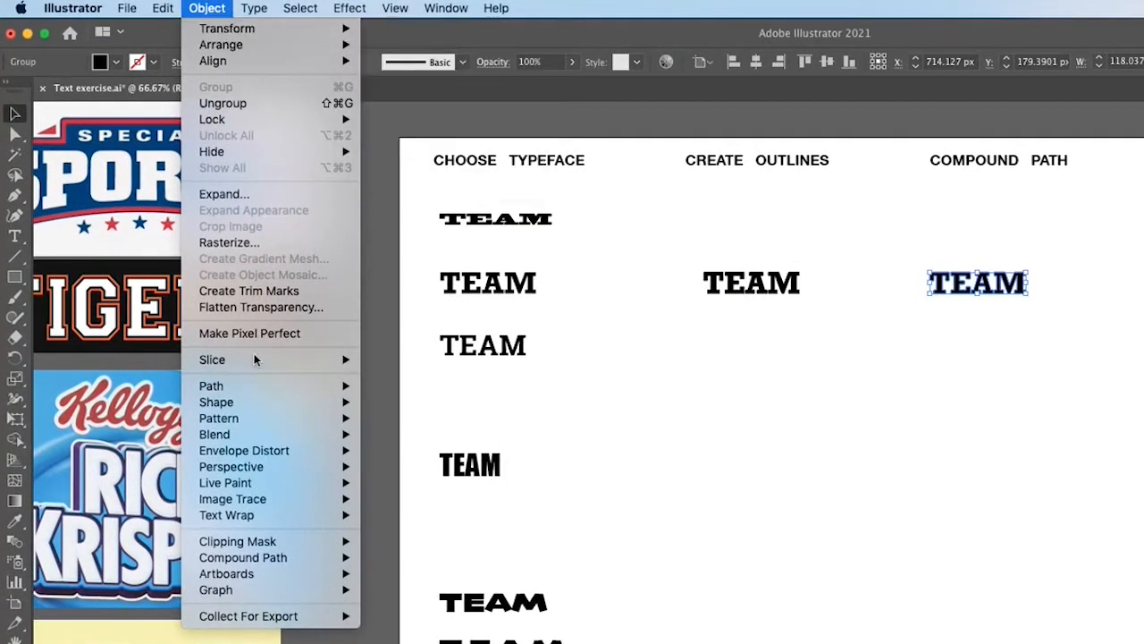
{"action": "mouse_move", "coordinate": [320, 562]}
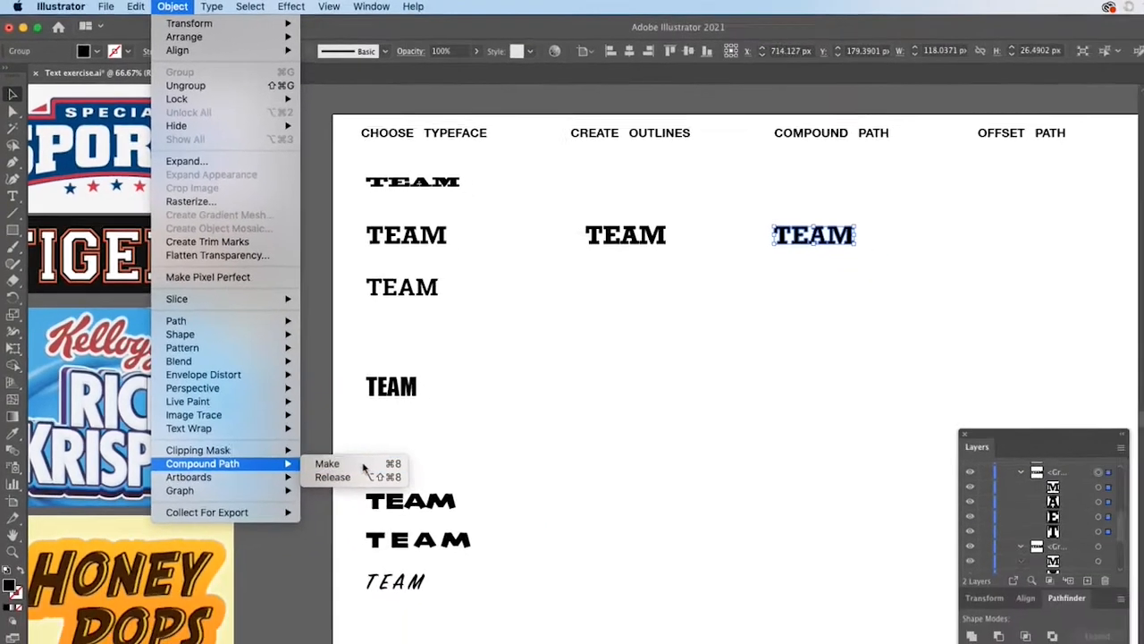
{"action": "left_click", "coordinate": [435, 558]}
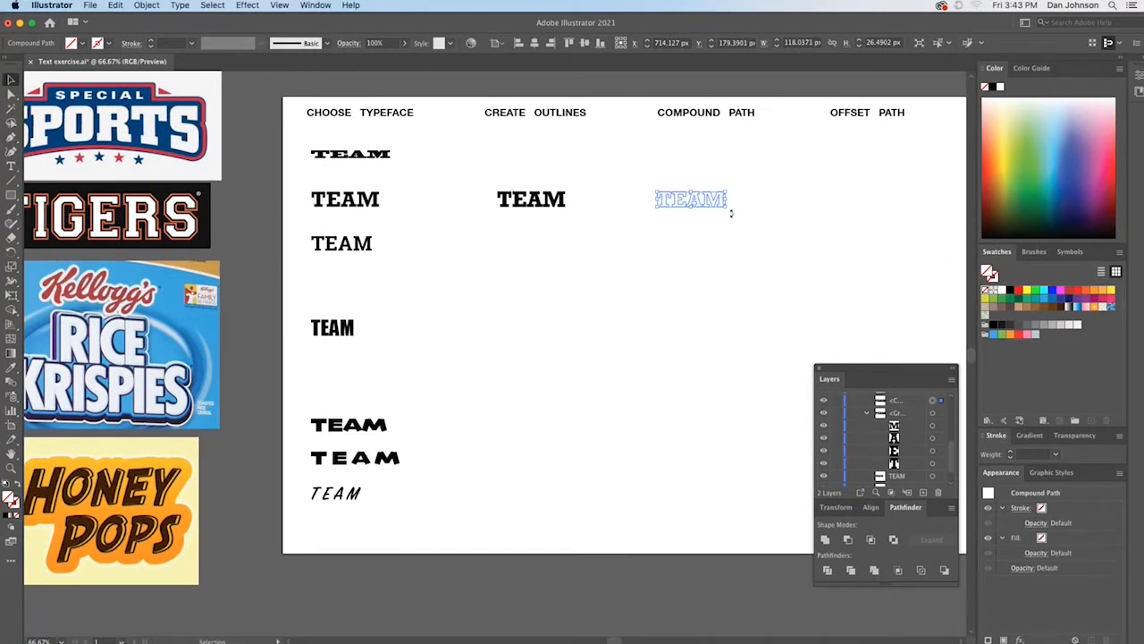
Step: Fill the TEAM compound path with the light green R=140 G=198 B=63 and place a copy under OFFSET PATH
{"action": "left_click", "coordinate": [1014, 303]}
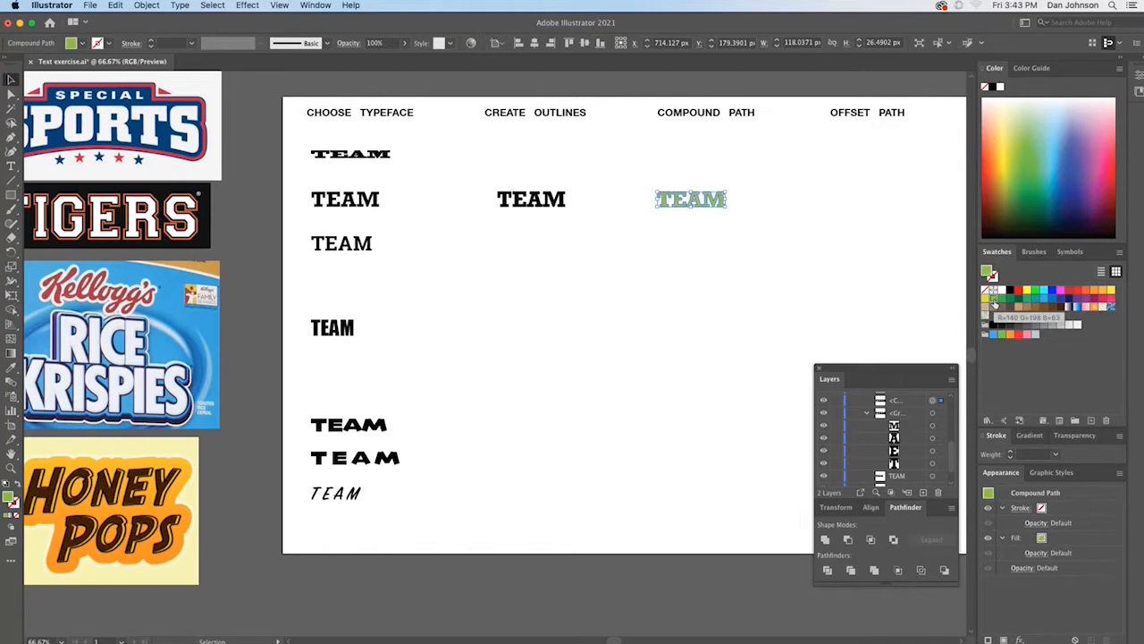
{"action": "left_click", "coordinate": [758, 239]}
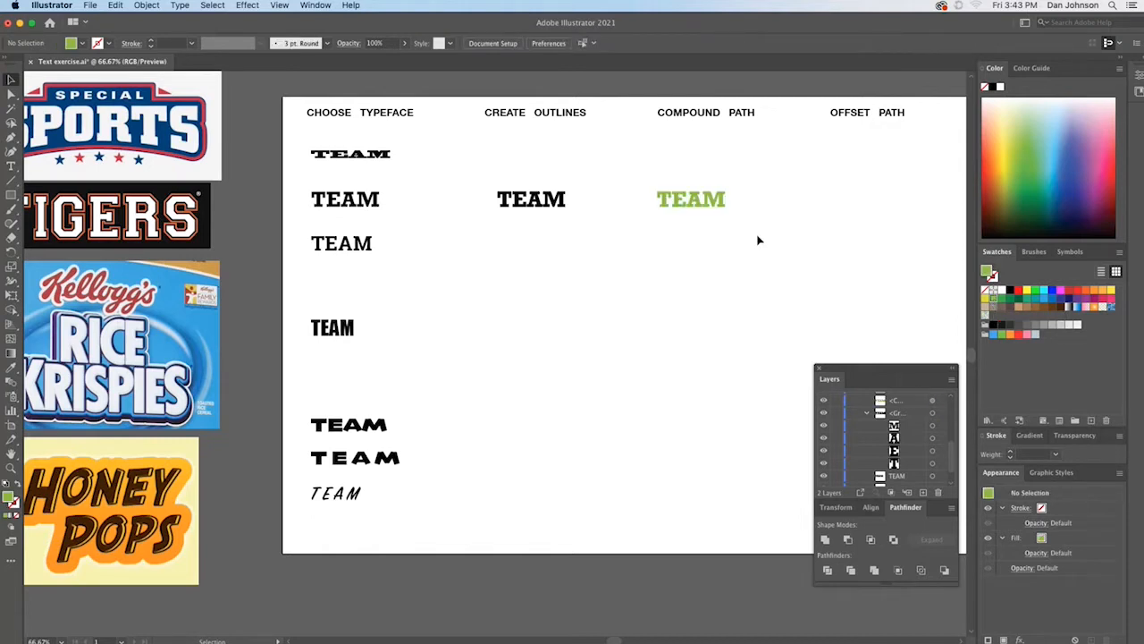
{"action": "left_click_drag", "start_coordinate": [679, 210], "coordinate": [836, 208]}
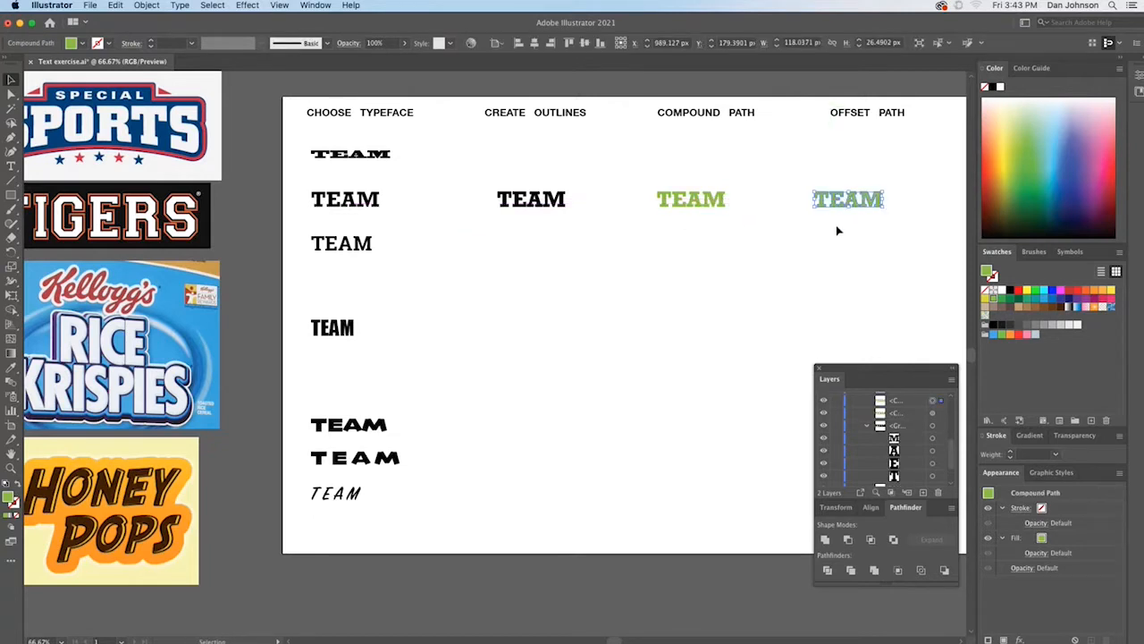
{"action": "left_click", "coordinate": [851, 228]}
Step: Offset the path of the TEAM copy under OFFSET PATH by 4 px with Miter joins
{"action": "left_click", "coordinate": [845, 208]}
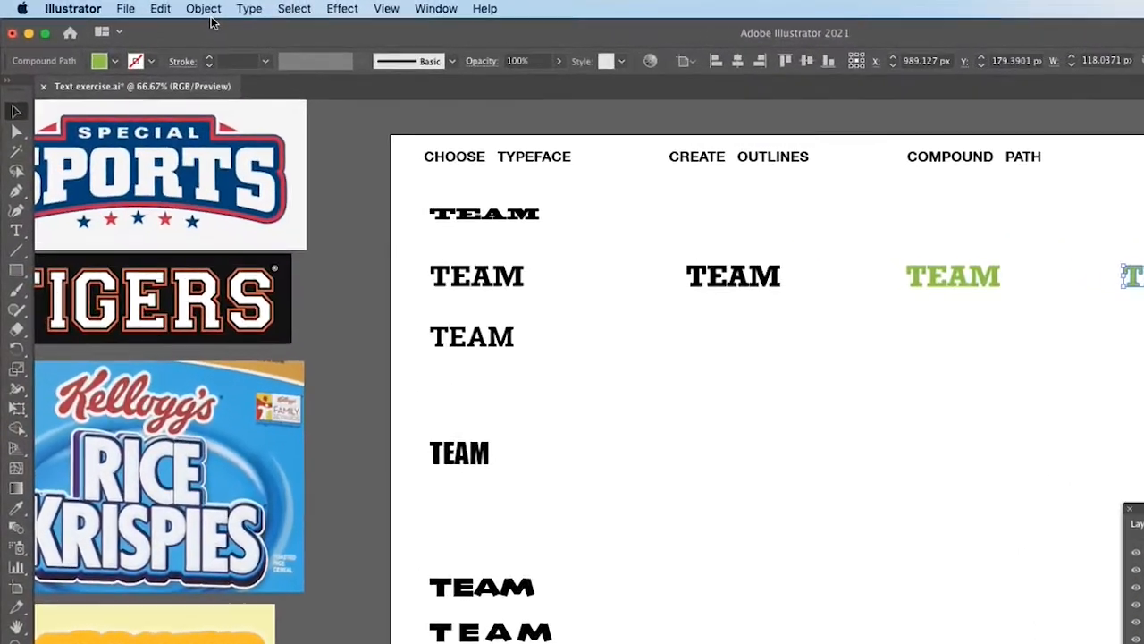
{"action": "left_click", "coordinate": [146, 4]}
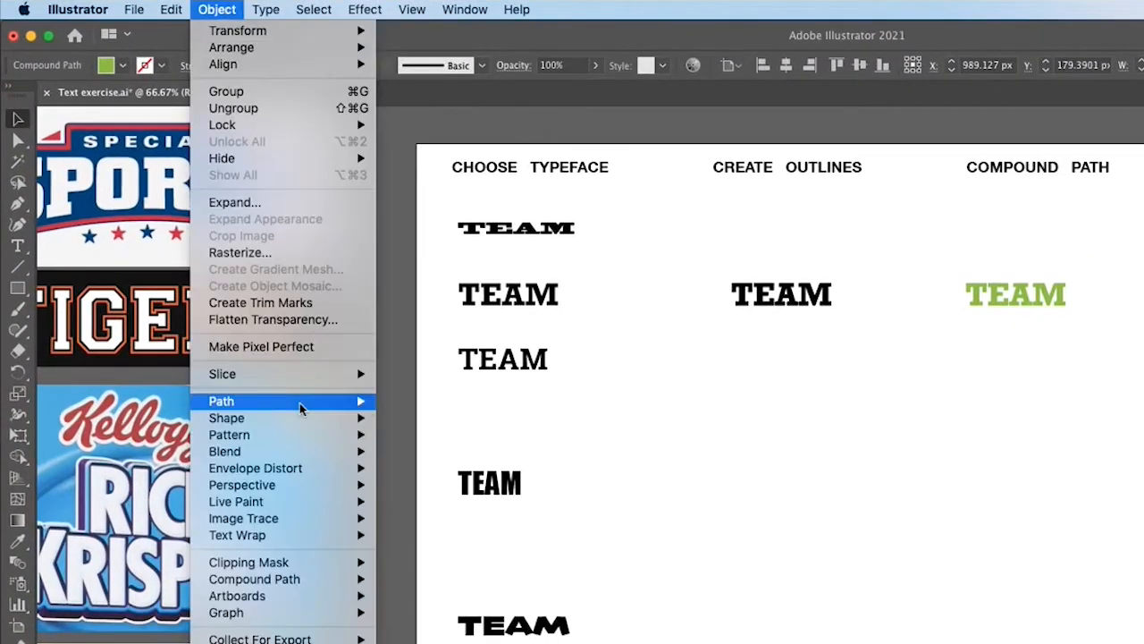
{"action": "mouse_move", "coordinate": [299, 403]}
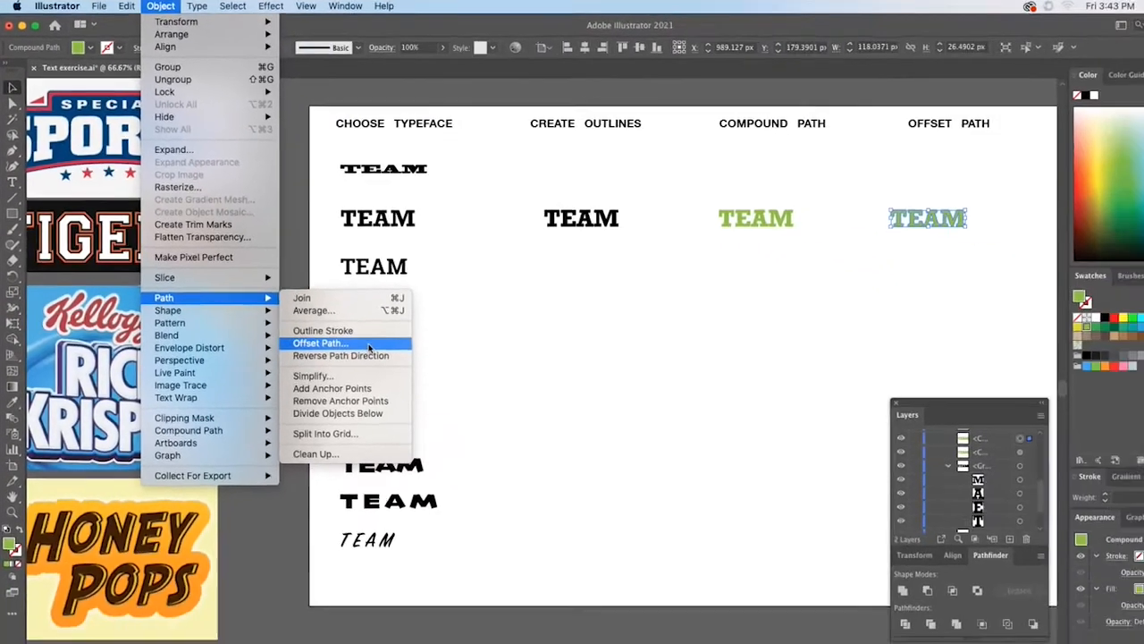
{"action": "left_click", "coordinate": [501, 461]}
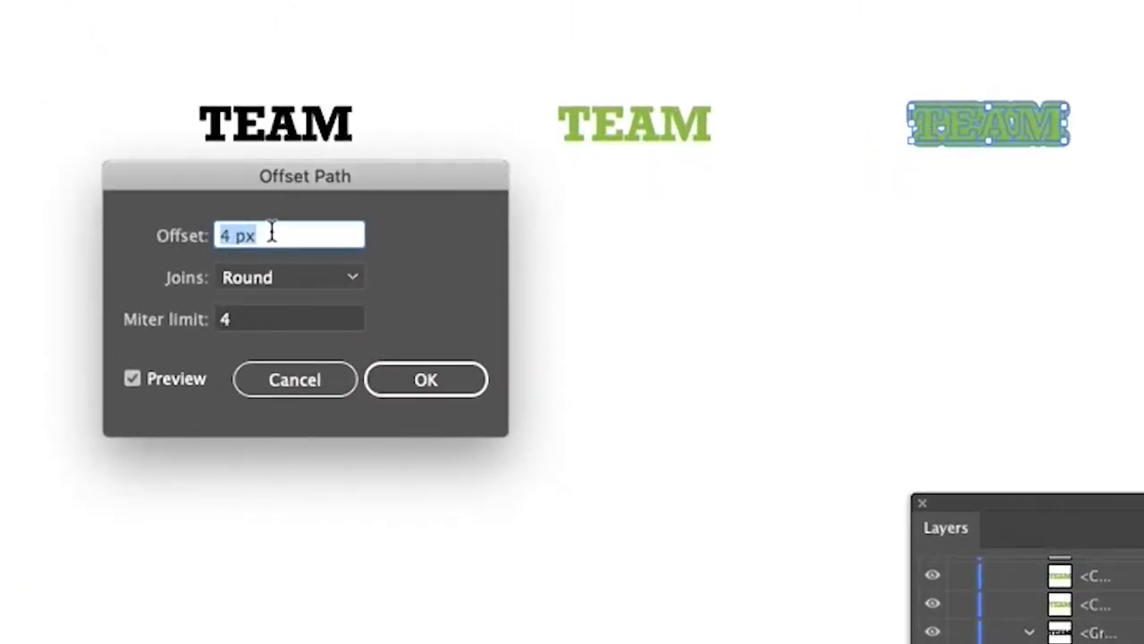
{"action": "key", "text": "Up"}
{"action": "key", "text": "Up"}
{"action": "key", "text": "Up"}
{"action": "key", "text": "Down"}
{"action": "key", "text": "Down"}
{"action": "key", "text": "Down"}
{"action": "left_click", "coordinate": [313, 278]}
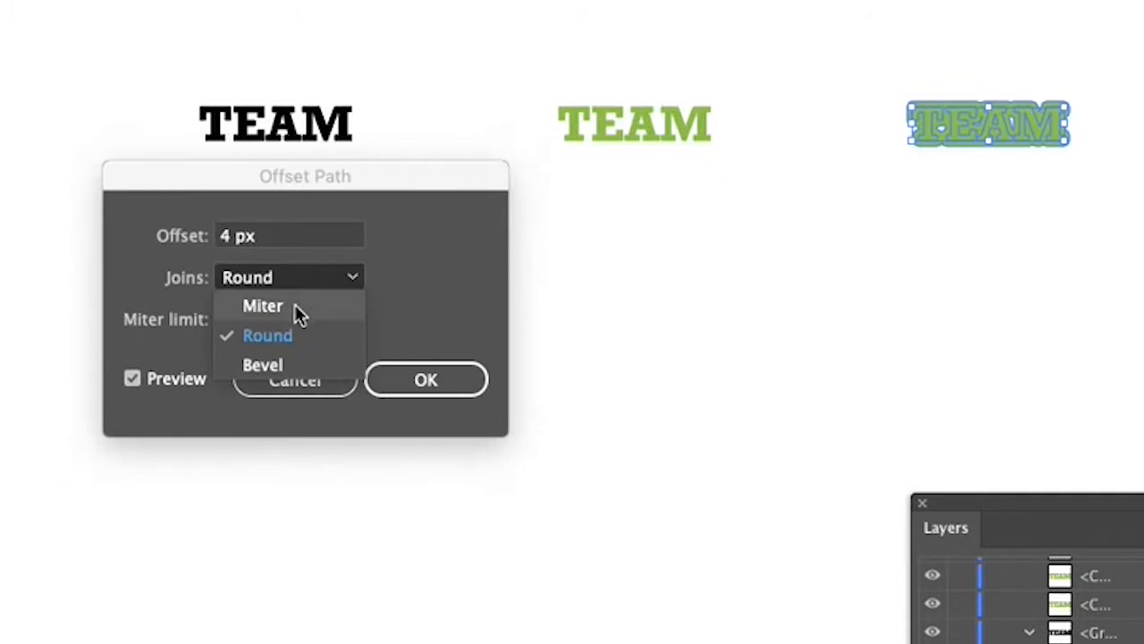
{"action": "left_click", "coordinate": [299, 311]}
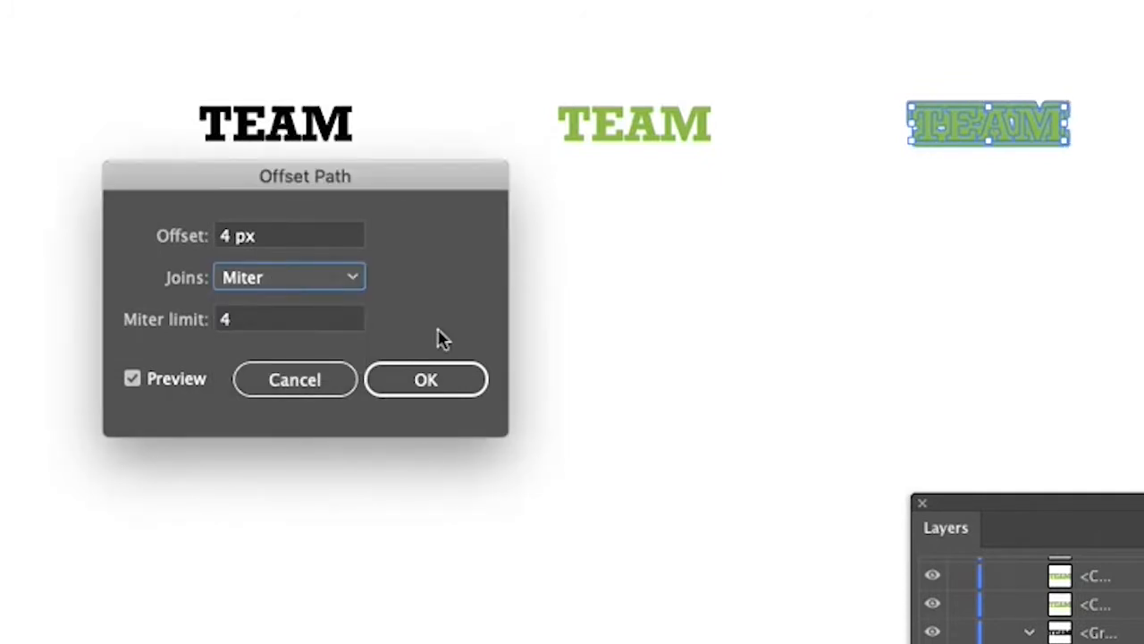
{"action": "left_click", "coordinate": [437, 381]}
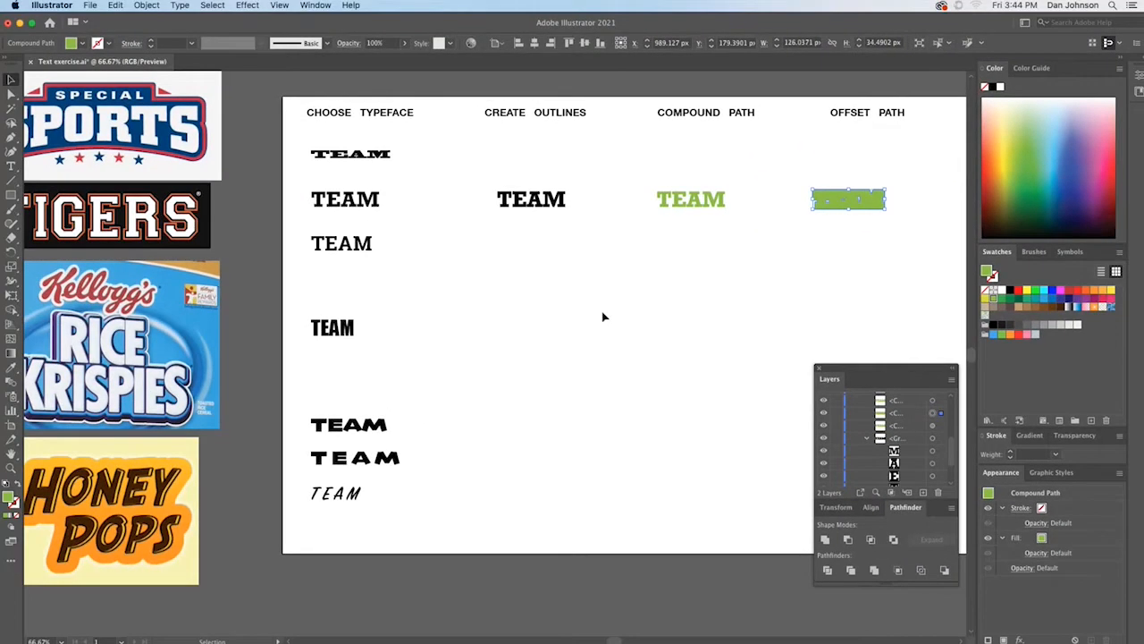
Step: Move the offset shape away from the TEAM letters, fill it with a medium green and place it back behind them
{"action": "key", "text": "super+equal"}
{"action": "key", "text": "super+equal"}
{"action": "key", "text": "super+equal"}
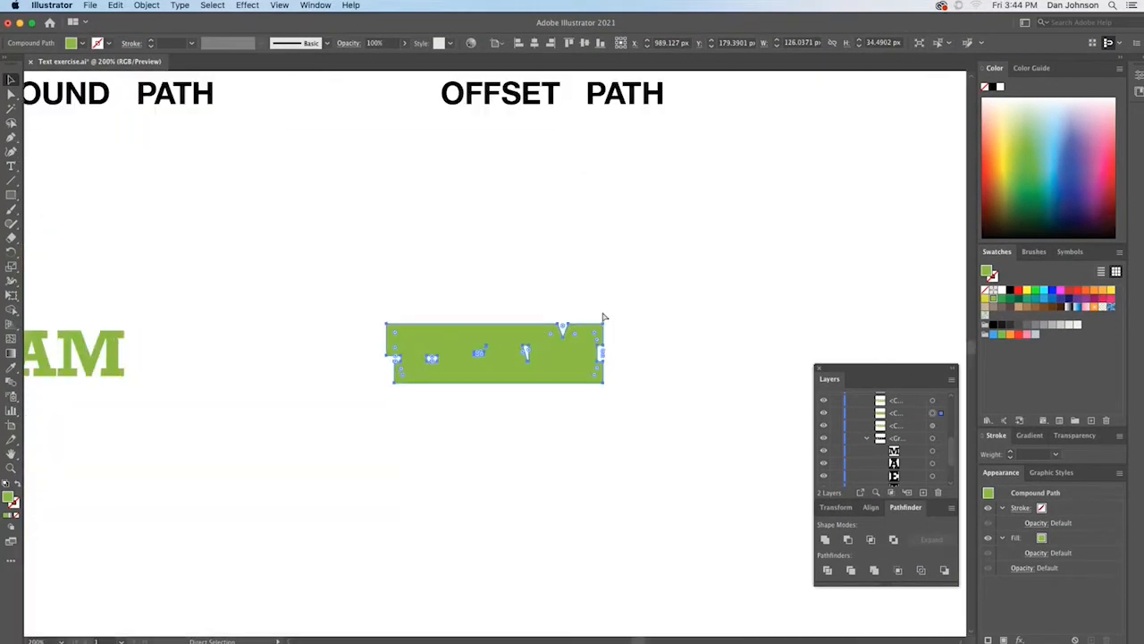
{"action": "left_click_drag", "start_coordinate": [596, 327], "coordinate": [582, 256]}
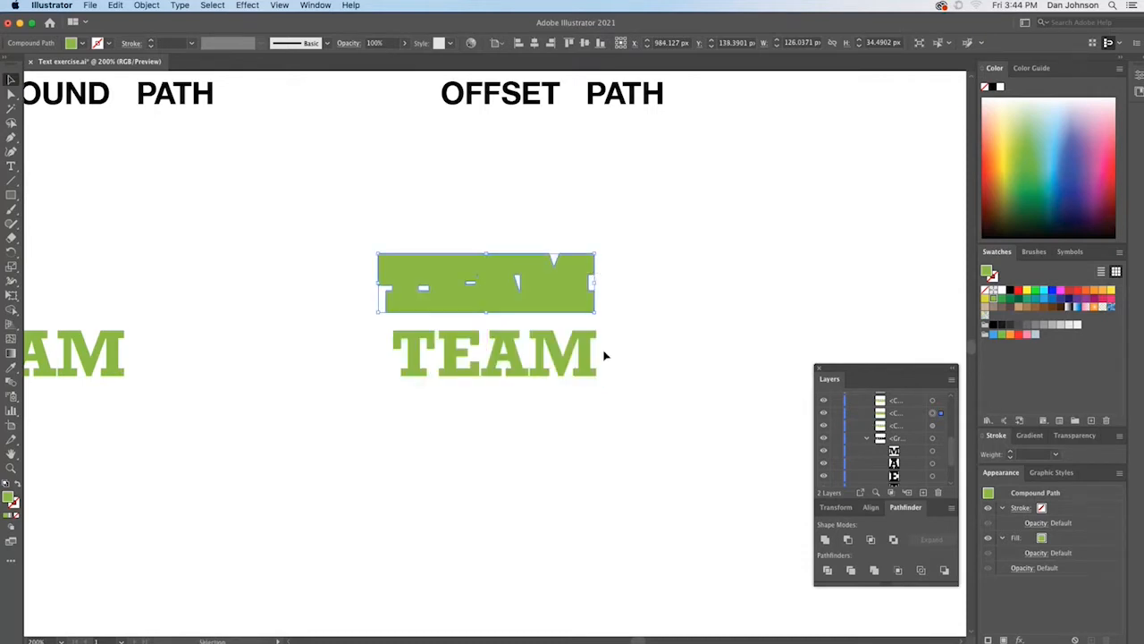
{"action": "left_click_drag", "start_coordinate": [587, 356], "coordinate": [592, 358]}
{"action": "left_click_drag", "start_coordinate": [572, 312], "coordinate": [564, 307]}
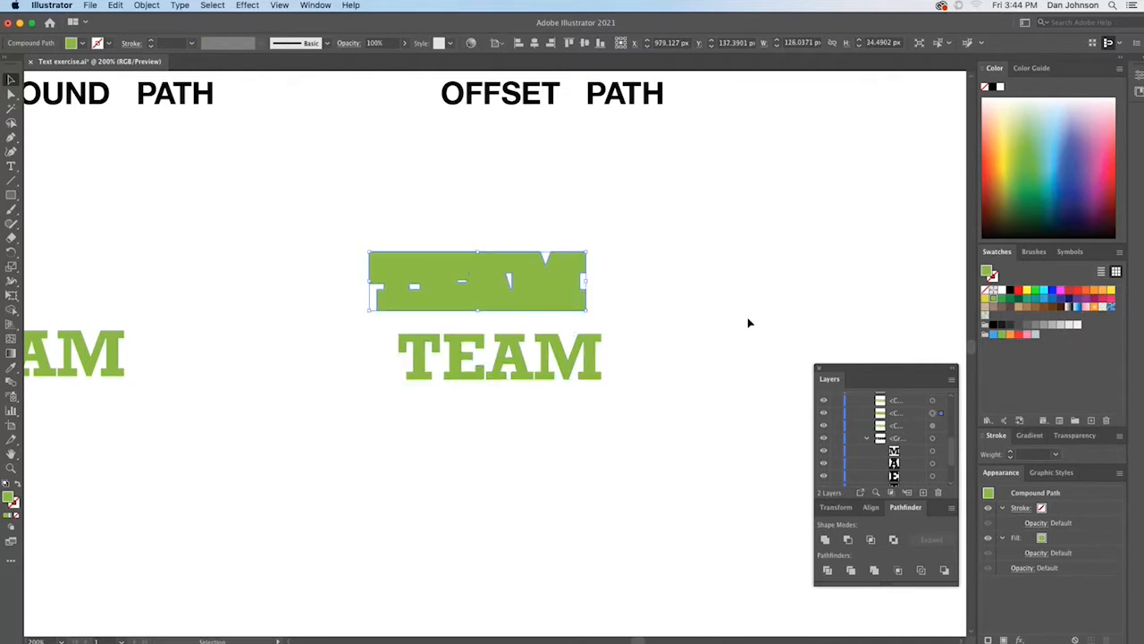
{"action": "left_click", "coordinate": [1002, 304]}
{"action": "left_click_drag", "start_coordinate": [587, 296], "coordinate": [604, 367]}
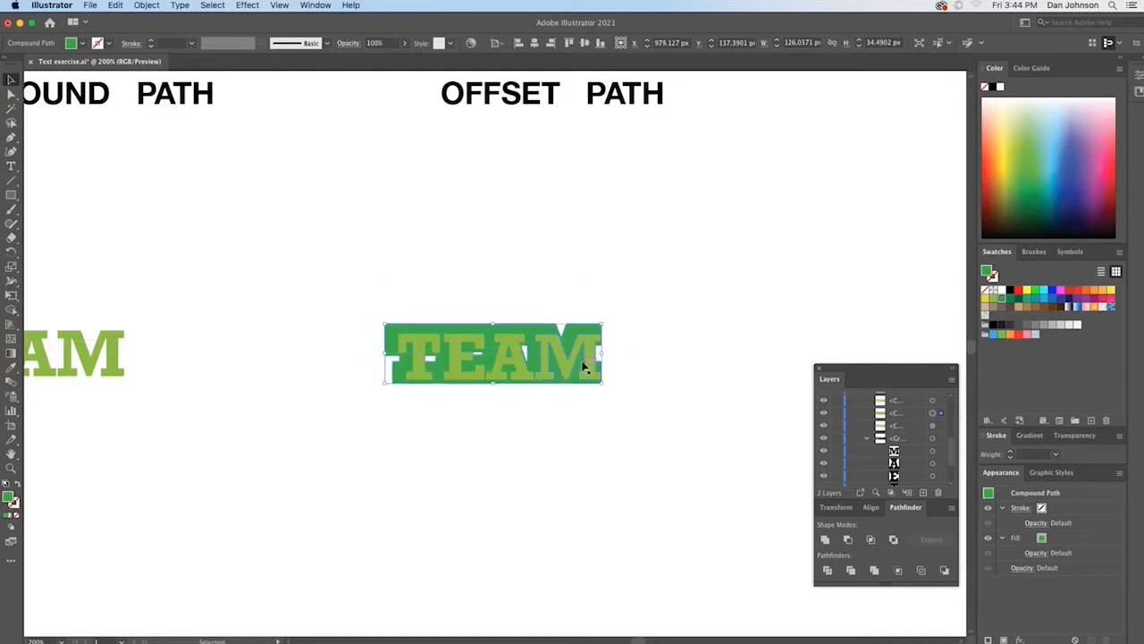
Step: Offset the medium green shape by 4 px with Round joins and fill the new outer shape with dark green
{"action": "left_click", "coordinate": [147, 5]}
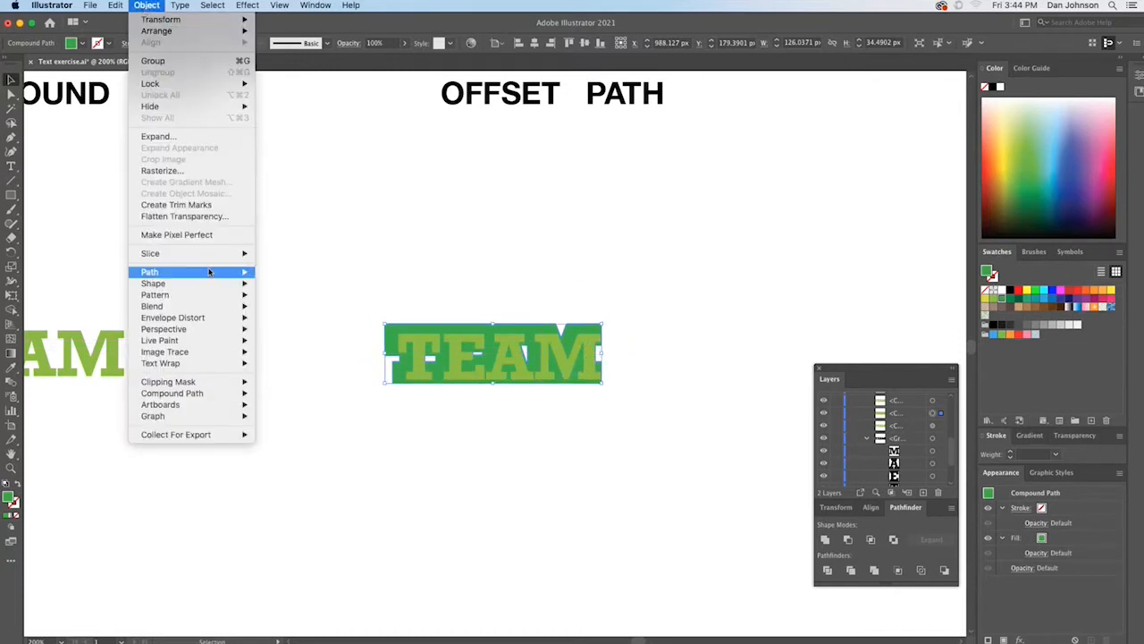
{"action": "mouse_move", "coordinate": [212, 274]}
{"action": "left_click", "coordinate": [286, 314]}
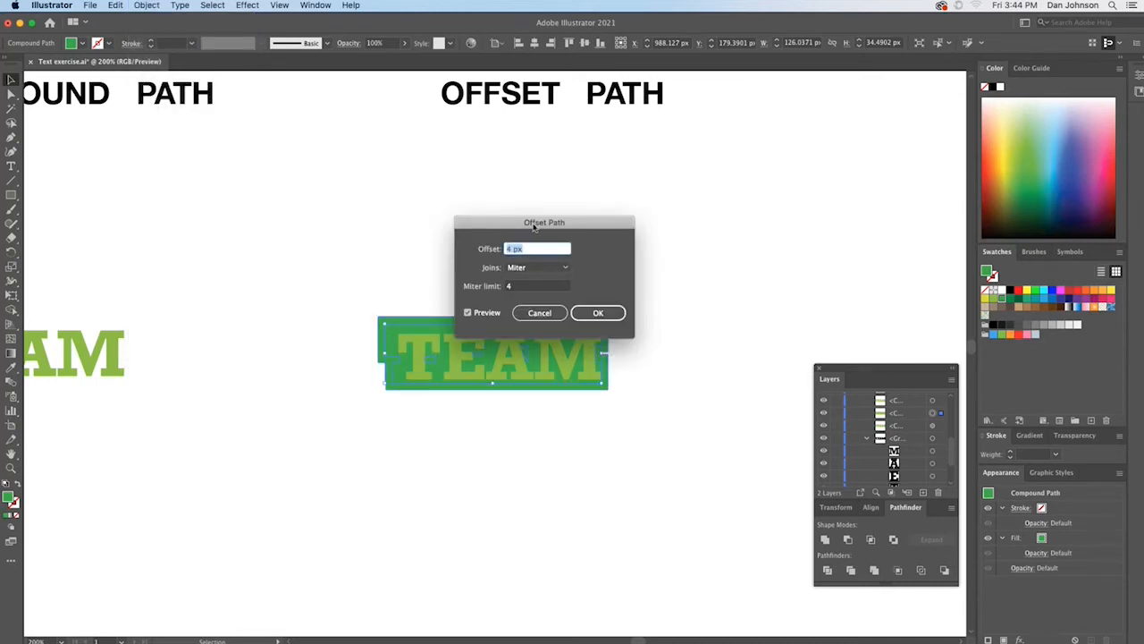
{"action": "left_click_drag", "start_coordinate": [533, 226], "coordinate": [669, 180]}
{"action": "left_click", "coordinate": [675, 221]}
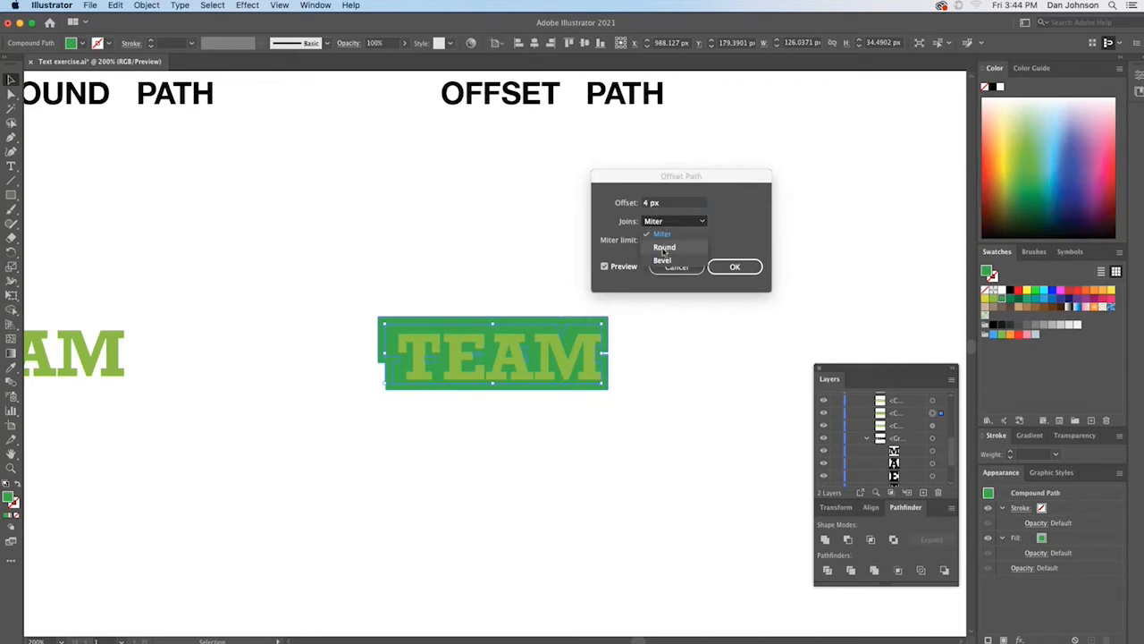
{"action": "left_click", "coordinate": [664, 247]}
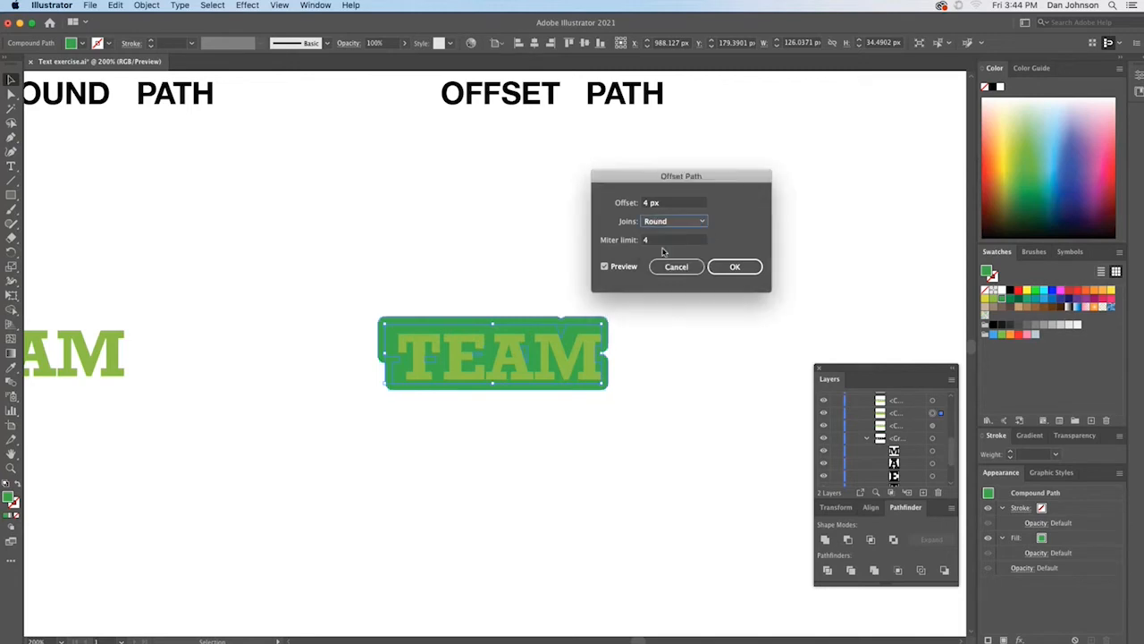
{"action": "left_click", "coordinate": [735, 267]}
{"action": "left_click", "coordinate": [988, 302]}
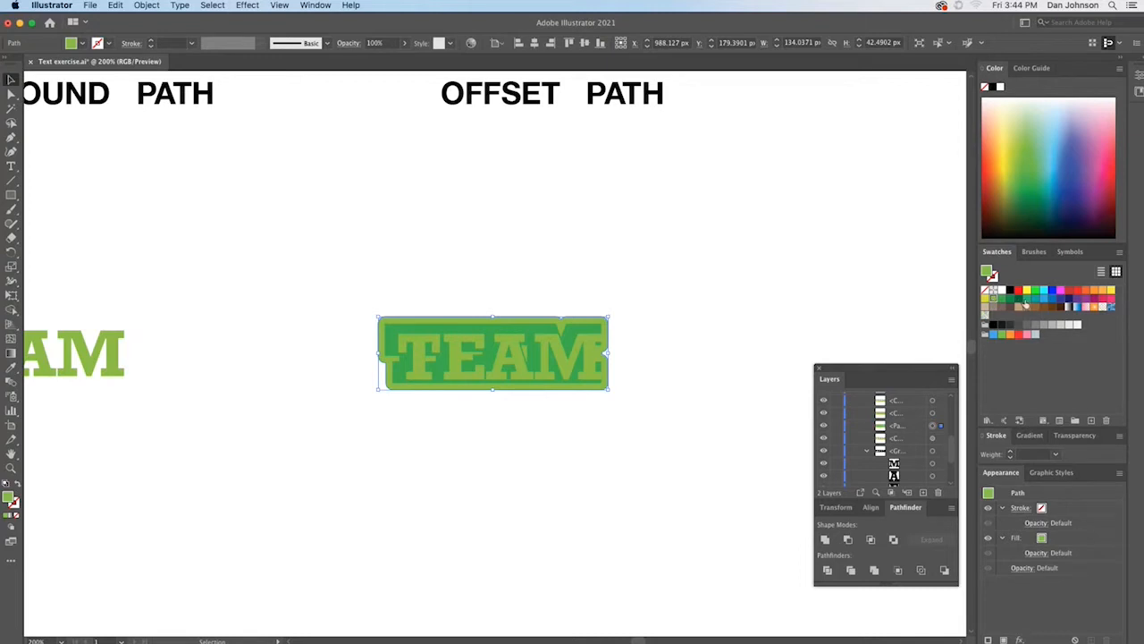
{"action": "left_click", "coordinate": [1017, 299]}
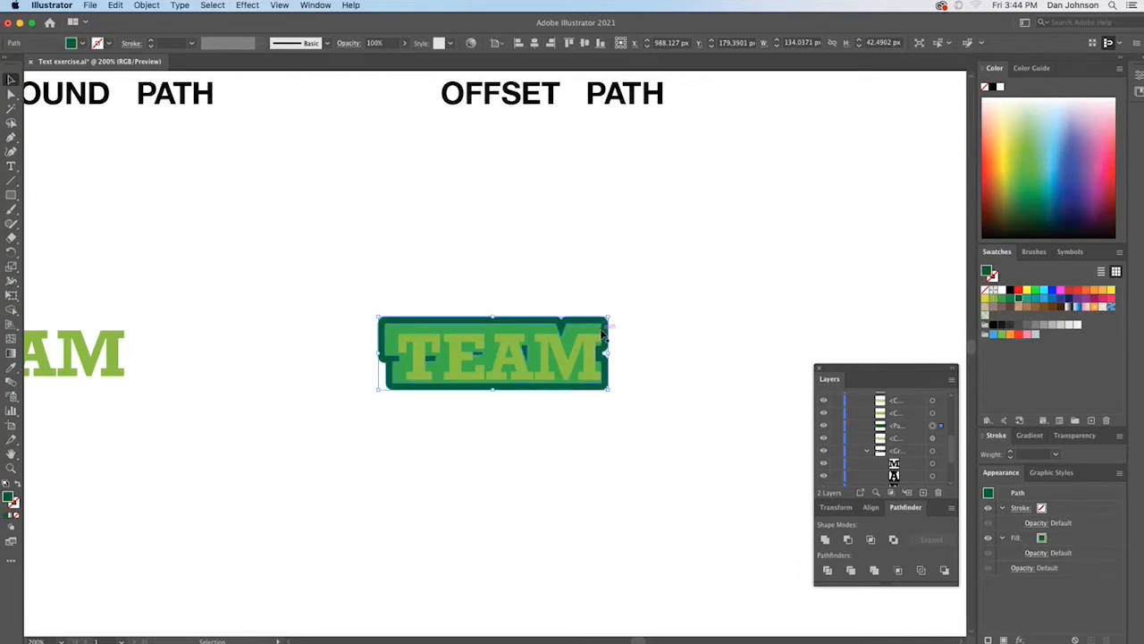
Step: Pull the TEAM letters and the two green offset shapes apart, and restack them higher under the OFFSET PATH heading
{"action": "left_click_drag", "start_coordinate": [599, 339], "coordinate": [599, 426]}
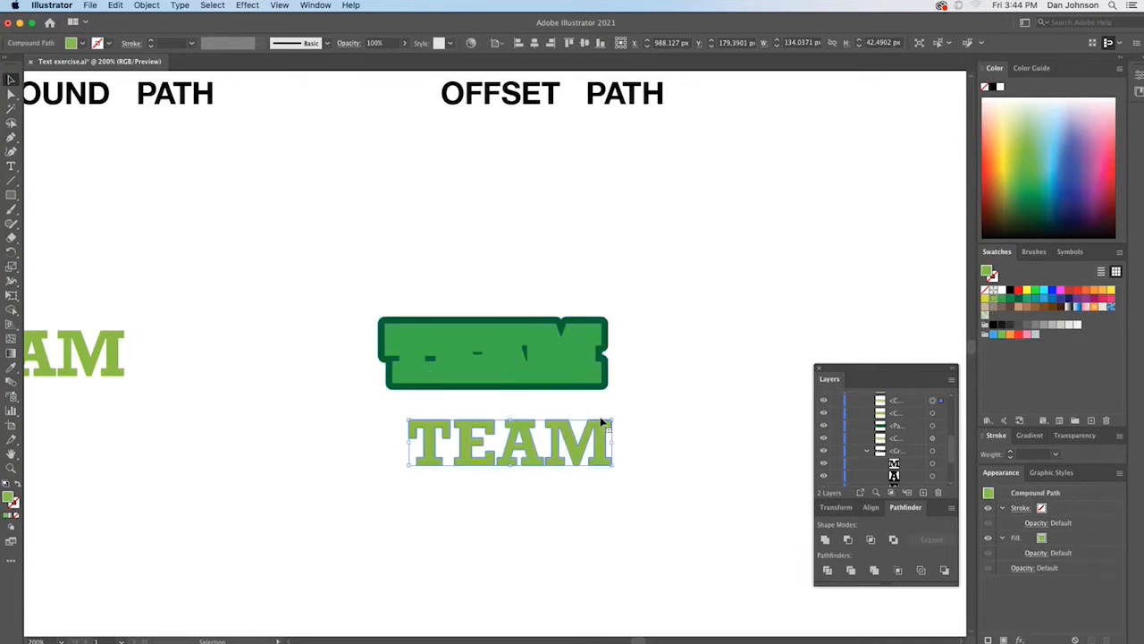
{"action": "left_click_drag", "start_coordinate": [585, 367], "coordinate": [666, 400]}
{"action": "left_click_drag", "start_coordinate": [603, 340], "coordinate": [584, 255]}
{"action": "left_click_drag", "start_coordinate": [646, 375], "coordinate": [575, 336]}
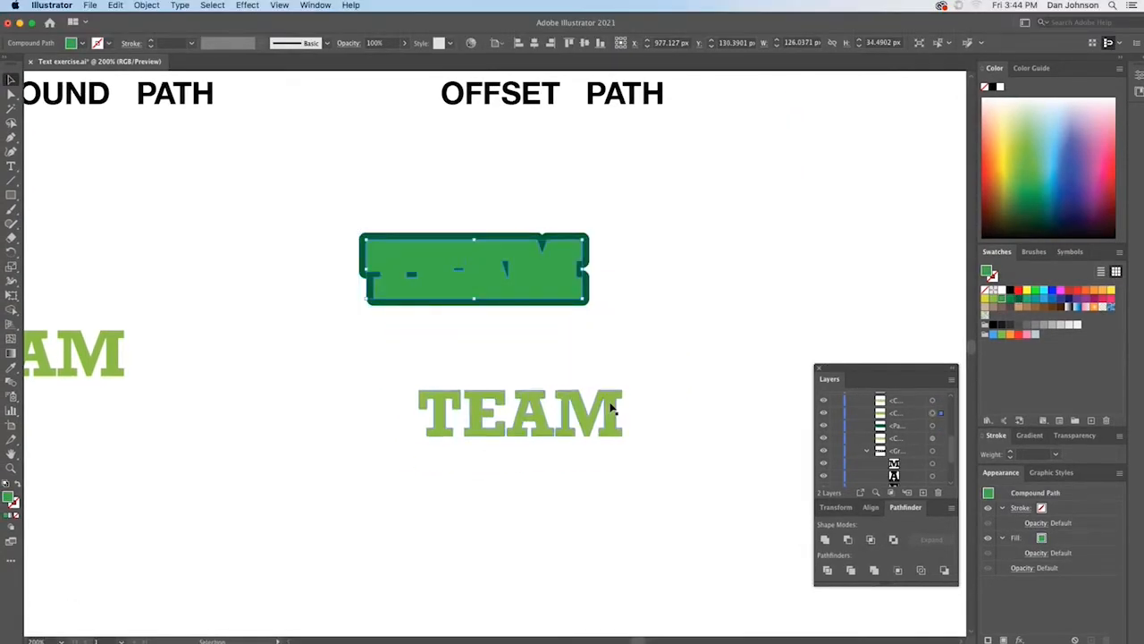
{"action": "left_click_drag", "start_coordinate": [612, 406], "coordinate": [586, 241]}
{"action": "left_click", "coordinate": [626, 262]}
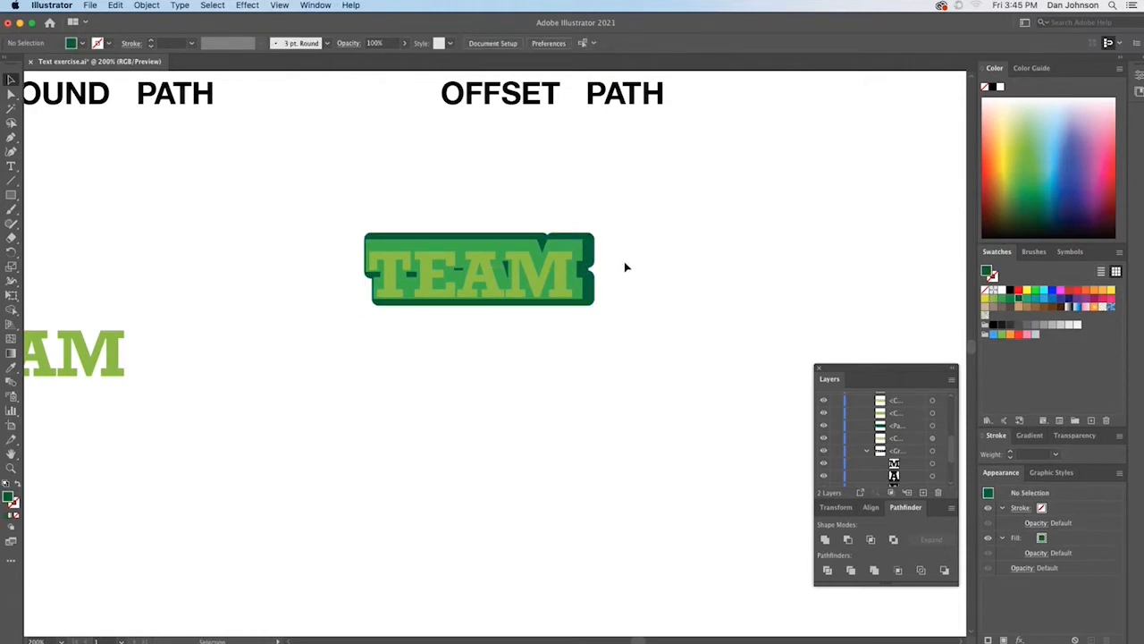
Step: Compare with the reference logos, and delete the stacked green TEAM lettering under the OFFSET PATH heading
{"action": "key", "text": "super+minus"}
{"action": "left_click_drag", "start_coordinate": [331, 275], "coordinate": [727, 203]}
{"action": "left_click_drag", "start_coordinate": [296, 320], "coordinate": [595, 240]}
{"action": "left_click_drag", "start_coordinate": [177, 447], "coordinate": [395, 338]}
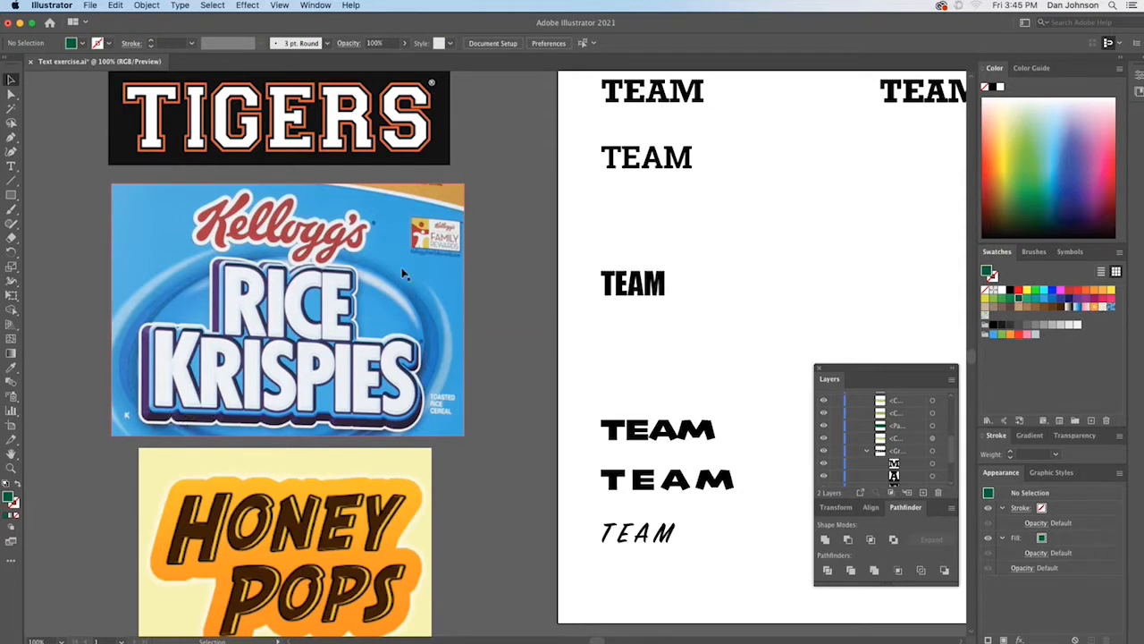
{"action": "key", "text": "space"}
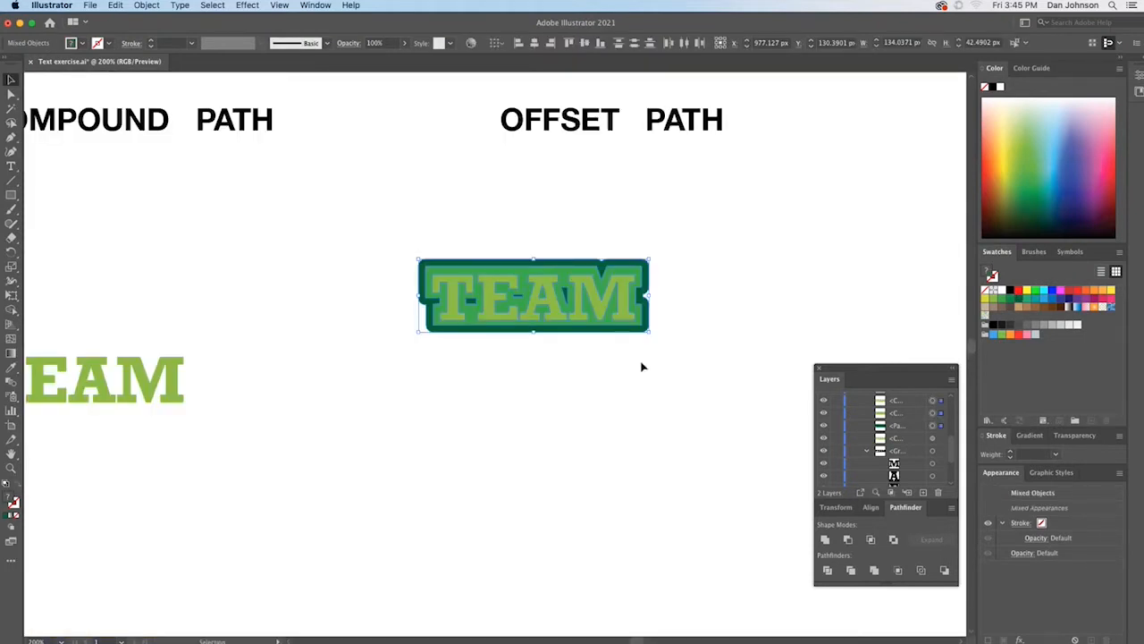
{"action": "key", "text": "Delete"}
{"action": "key", "text": "super+1"}
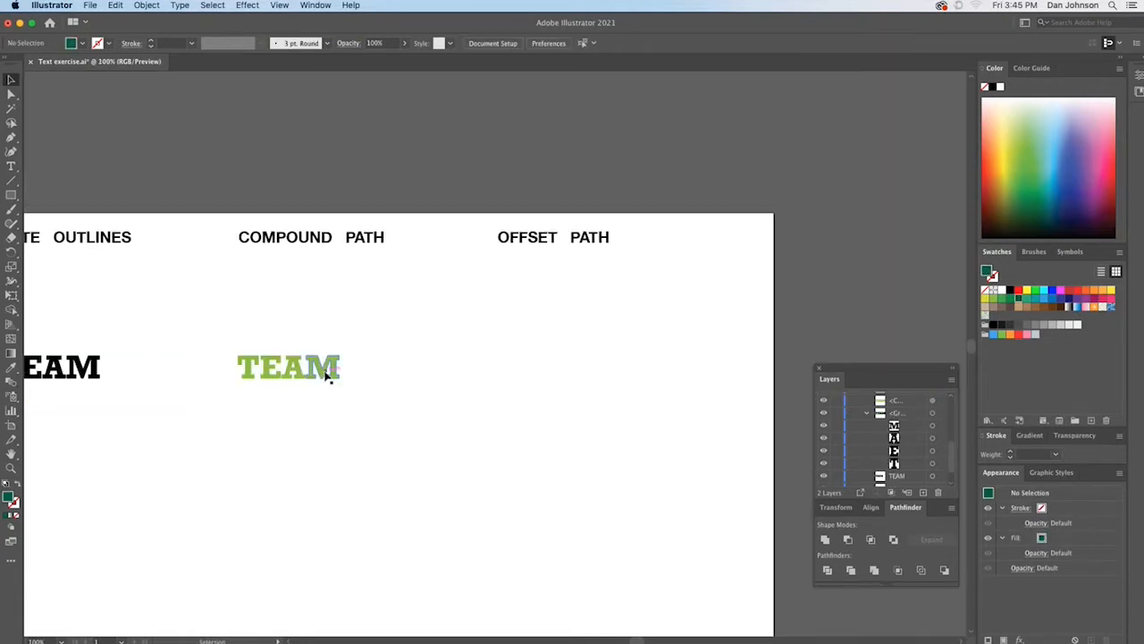
Step: Copy the green compound-path TEAM from the COMPOUND PATH column to under OFFSET PATH and enlarge it to about 380 px wide
{"action": "left_click", "coordinate": [327, 371]}
{"action": "left_click_drag", "start_coordinate": [331, 375], "coordinate": [742, 275]}
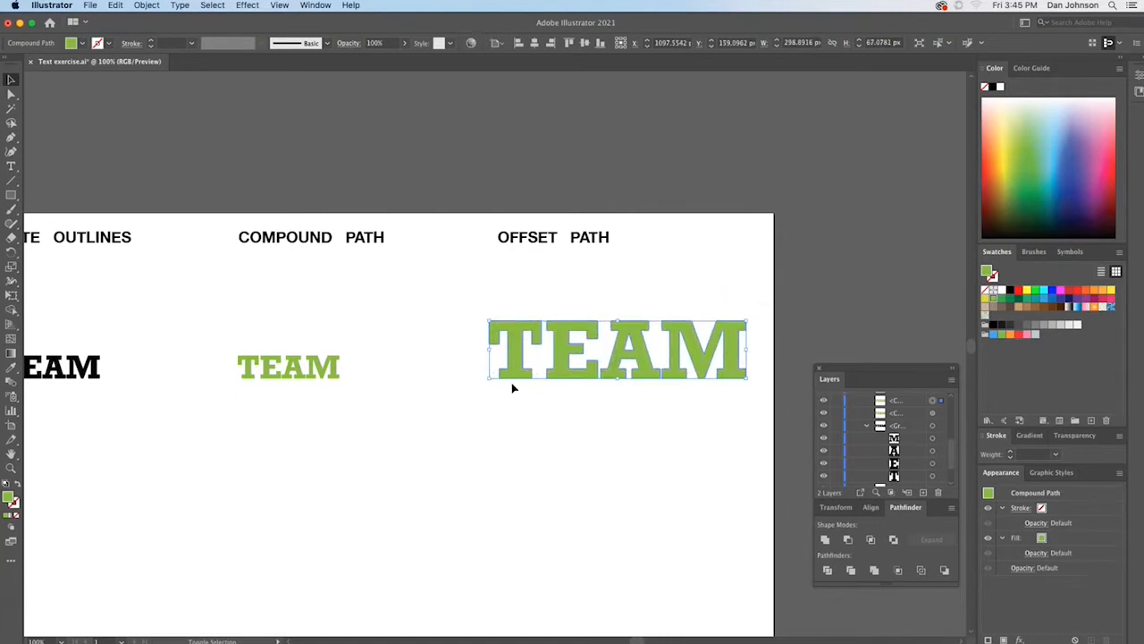
{"action": "left_click_drag", "start_coordinate": [490, 380], "coordinate": [421, 414]}
{"action": "left_click", "coordinate": [539, 438]}
{"action": "left_click_drag", "start_coordinate": [527, 367], "coordinate": [521, 364]}
Step: Offset the enlarged TEAM path by 4 px with Round joins and fill the offset shape with medium green (R=0 G=146 B=69)
{"action": "left_click", "coordinate": [146, 6]}
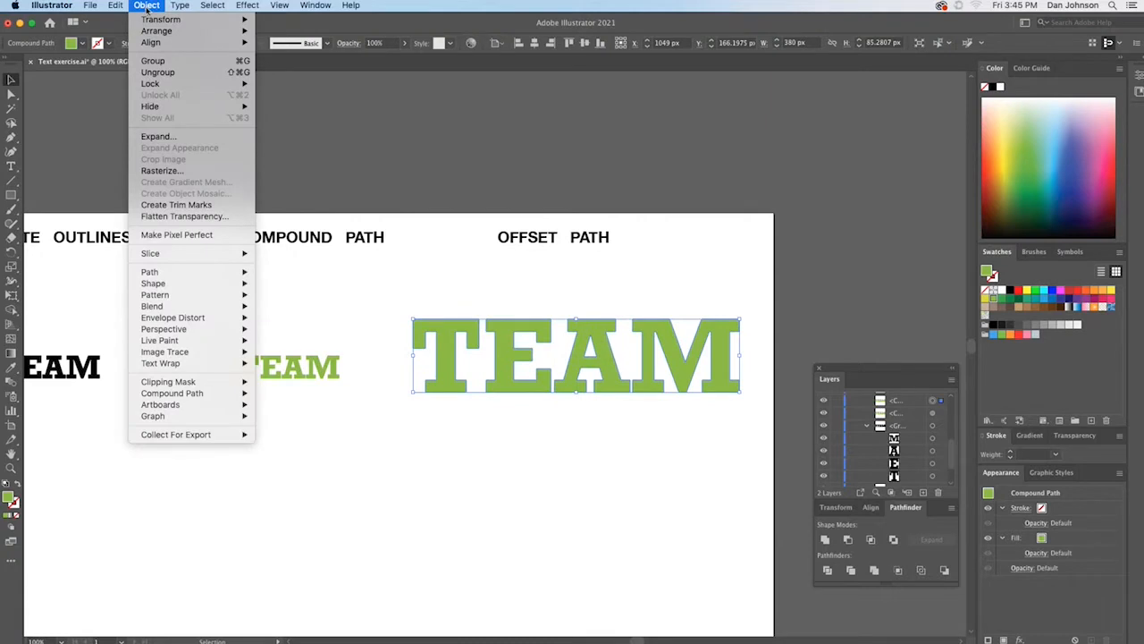
{"action": "mouse_move", "coordinate": [198, 279]}
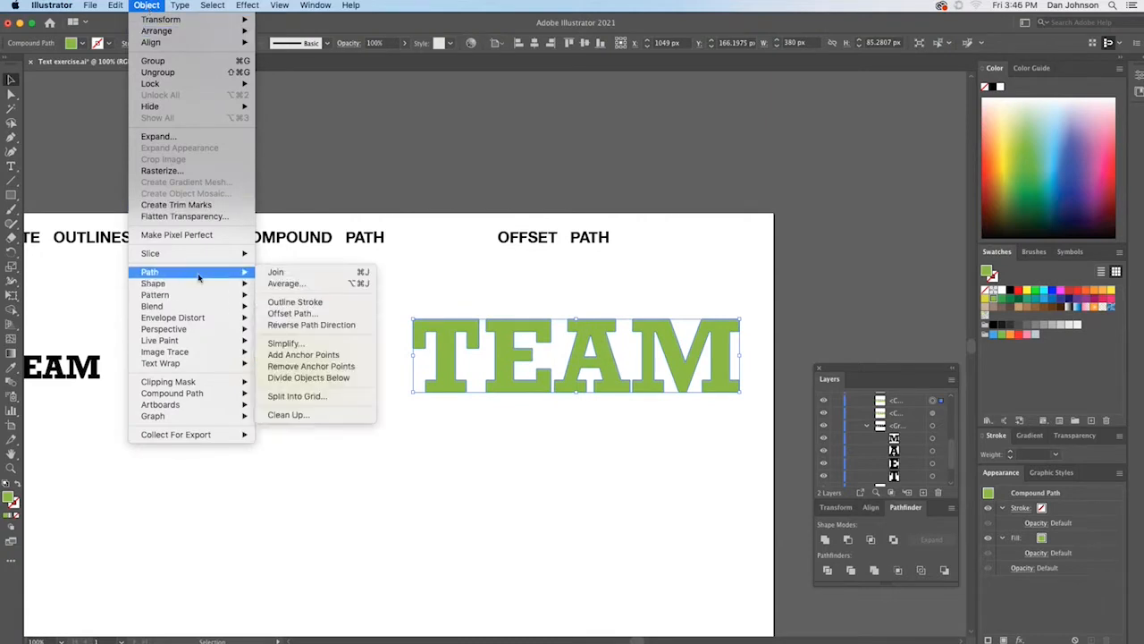
{"action": "left_click", "coordinate": [303, 316]}
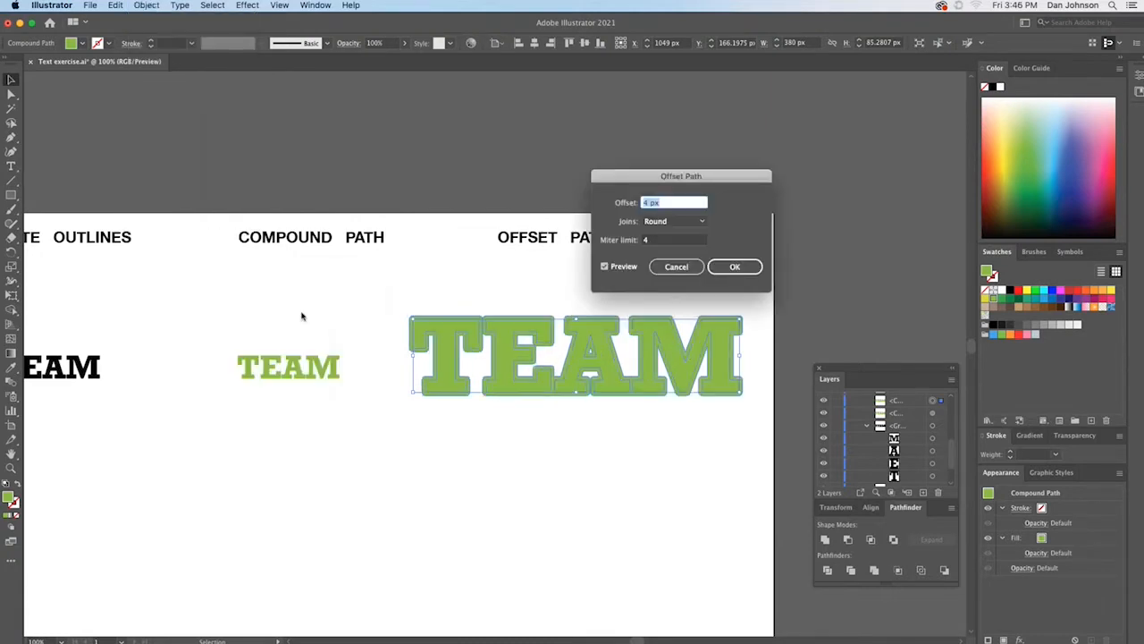
{"action": "left_click", "coordinate": [728, 272]}
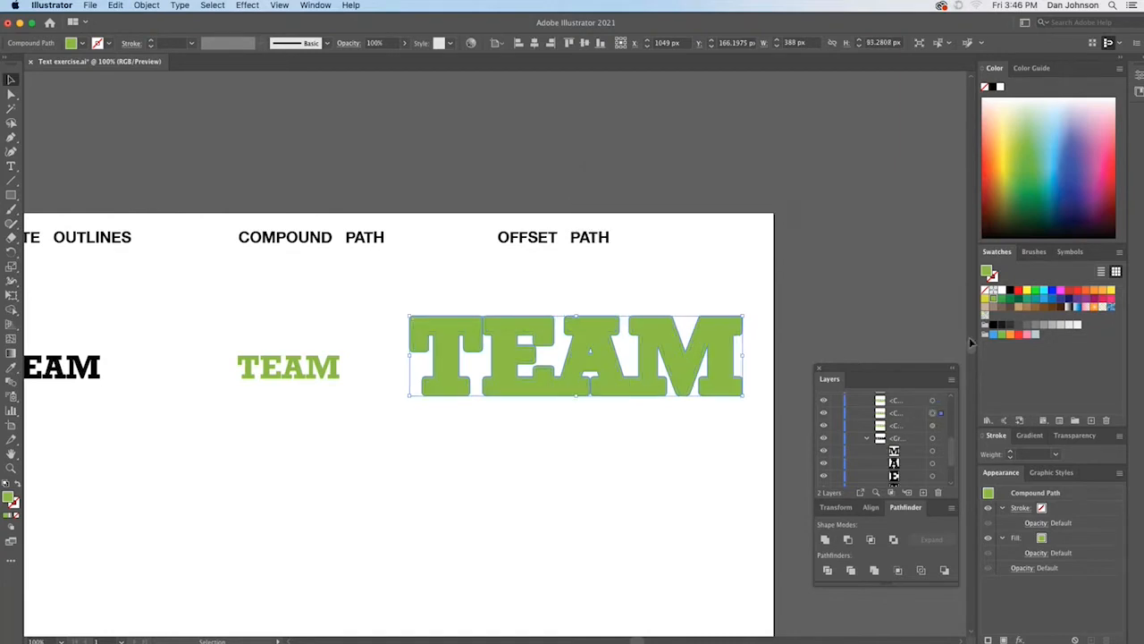
{"action": "left_click", "coordinate": [1010, 301]}
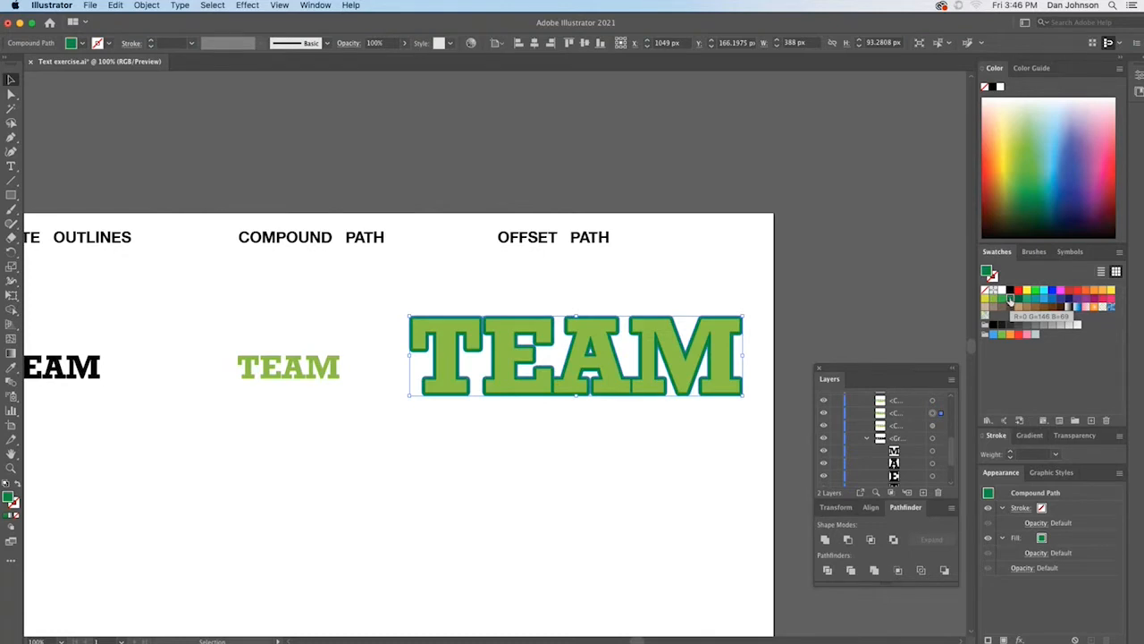
Step: Offset the medium green shape by 6 px with Round joins and fill the new outer shape with dark green (R=0 G=104 B=55)
{"action": "left_click", "coordinate": [146, 5]}
{"action": "mouse_move", "coordinate": [196, 276]}
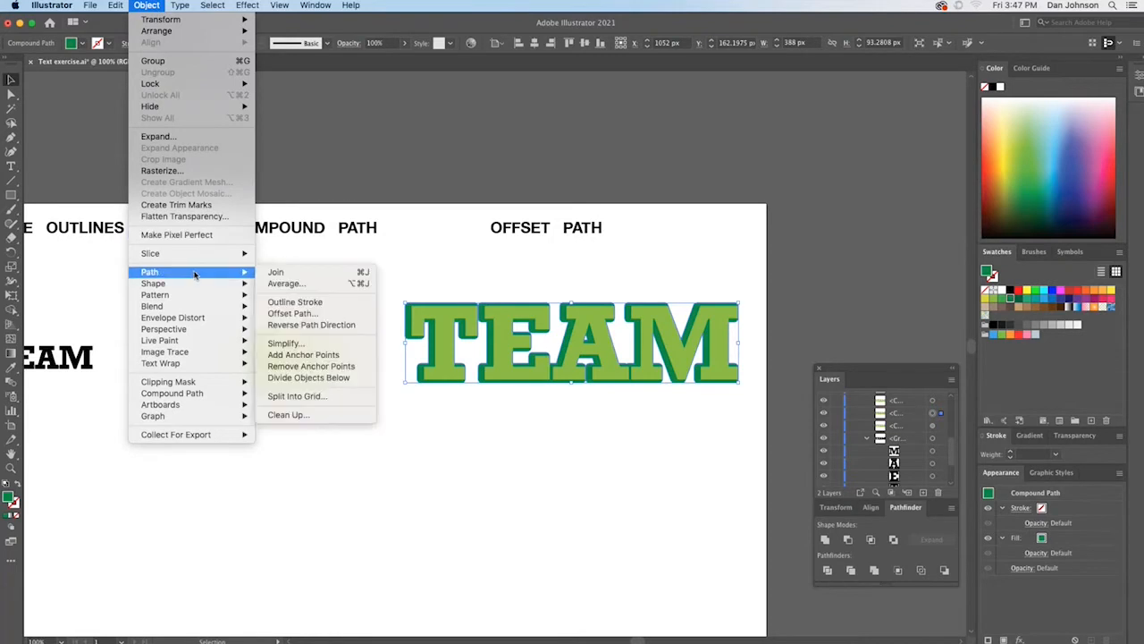
{"action": "left_click", "coordinate": [293, 314]}
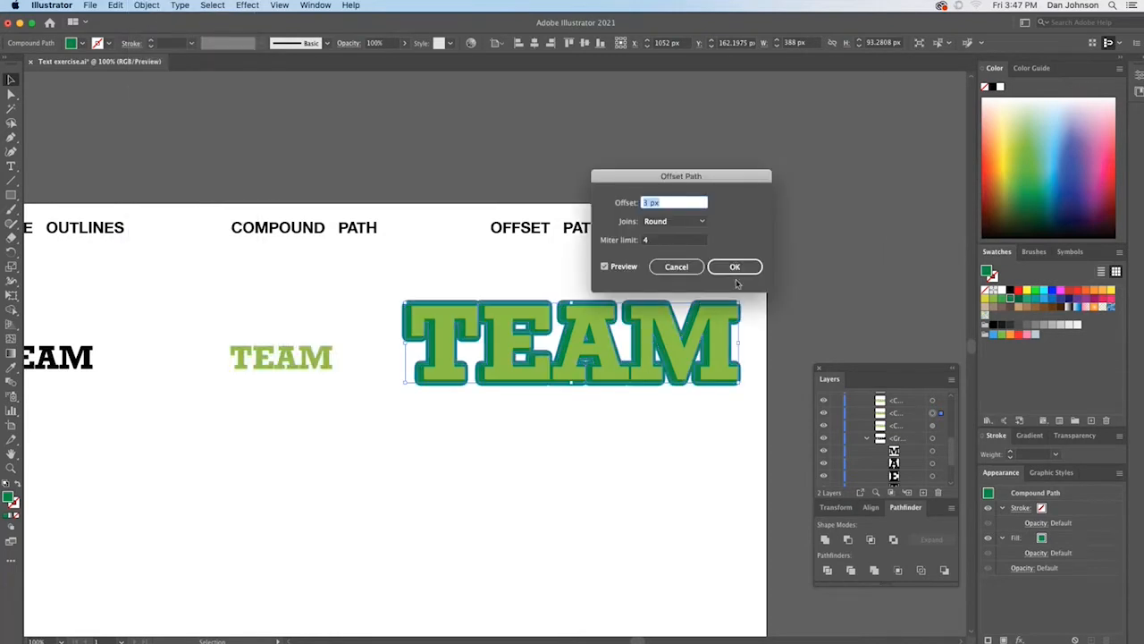
{"action": "key", "text": "Up"}
{"action": "key", "text": "Up"}
{"action": "left_click", "coordinate": [734, 268]}
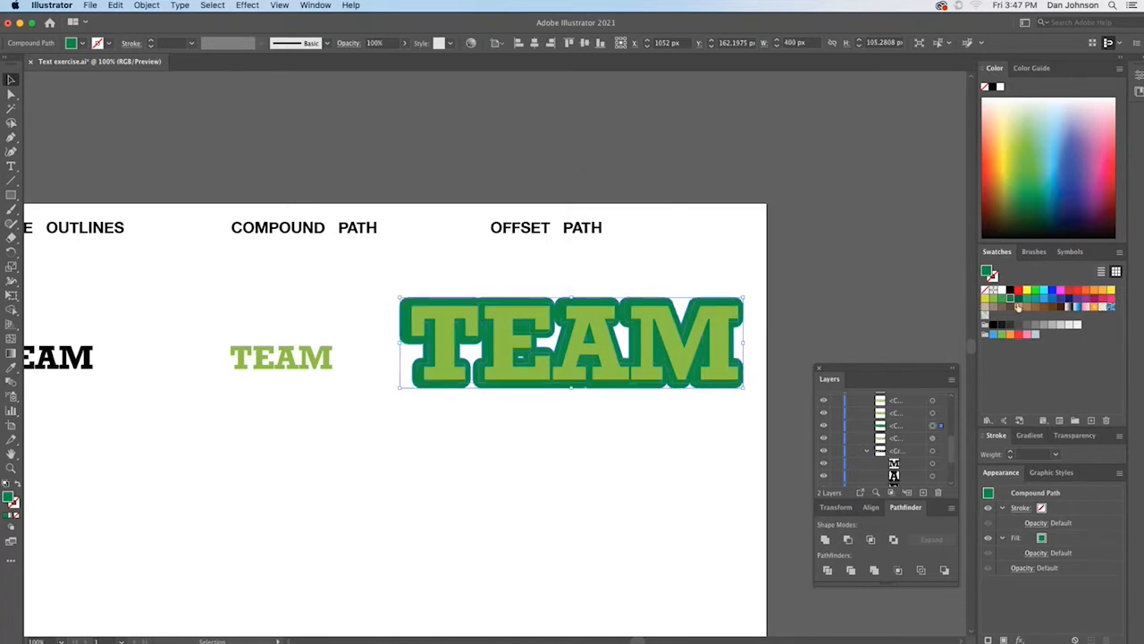
{"action": "left_click", "coordinate": [1021, 300]}
Step: Nudge the dark green outer shape 3 px to the left behind the other layers, deselect it and inspect the layered lettering
{"action": "key", "text": "Left"}
{"action": "key", "text": "Left"}
{"action": "key", "text": "Up"}
{"action": "key", "text": "Up"}
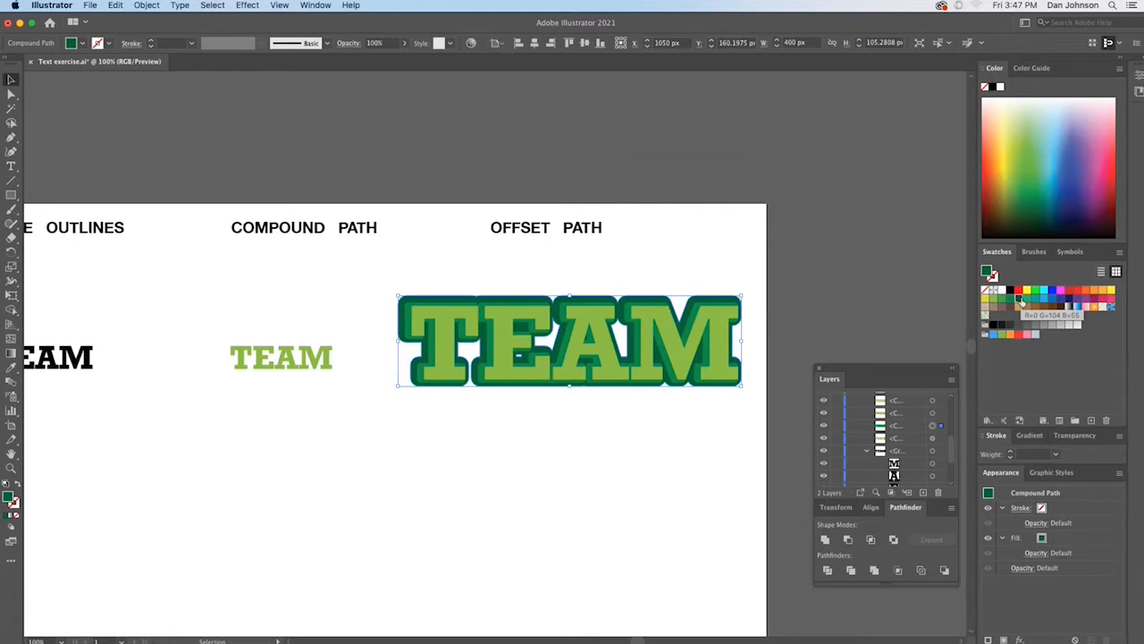
{"action": "key", "text": "Down"}
{"action": "key", "text": "Down"}
{"action": "key", "text": "Left"}
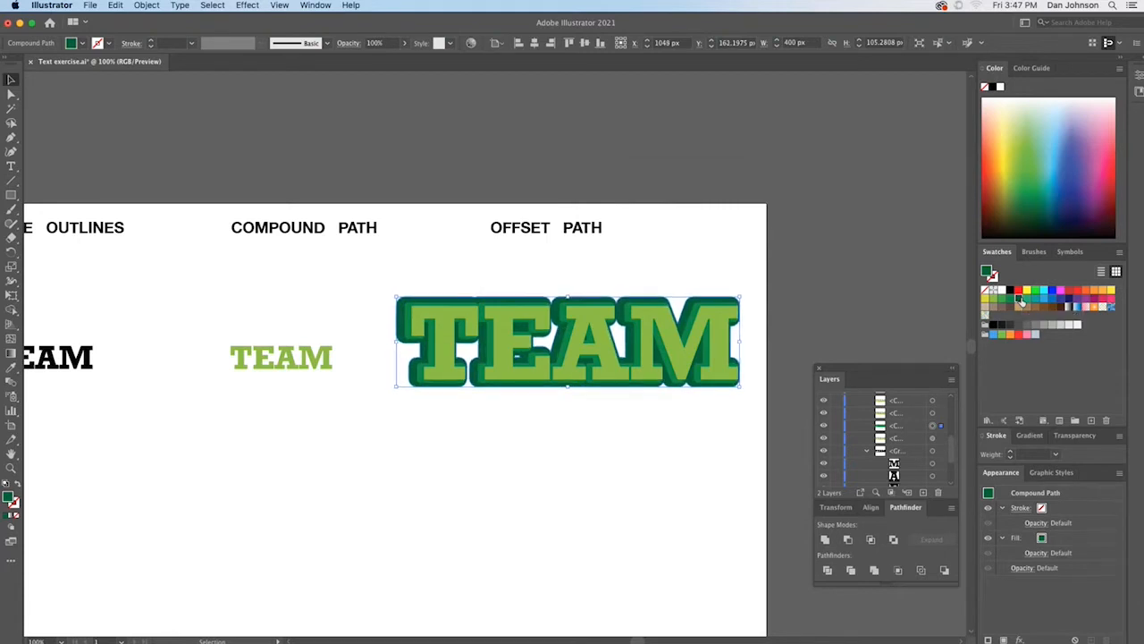
{"action": "left_click", "coordinate": [713, 265]}
{"action": "key", "text": "super+equal"}
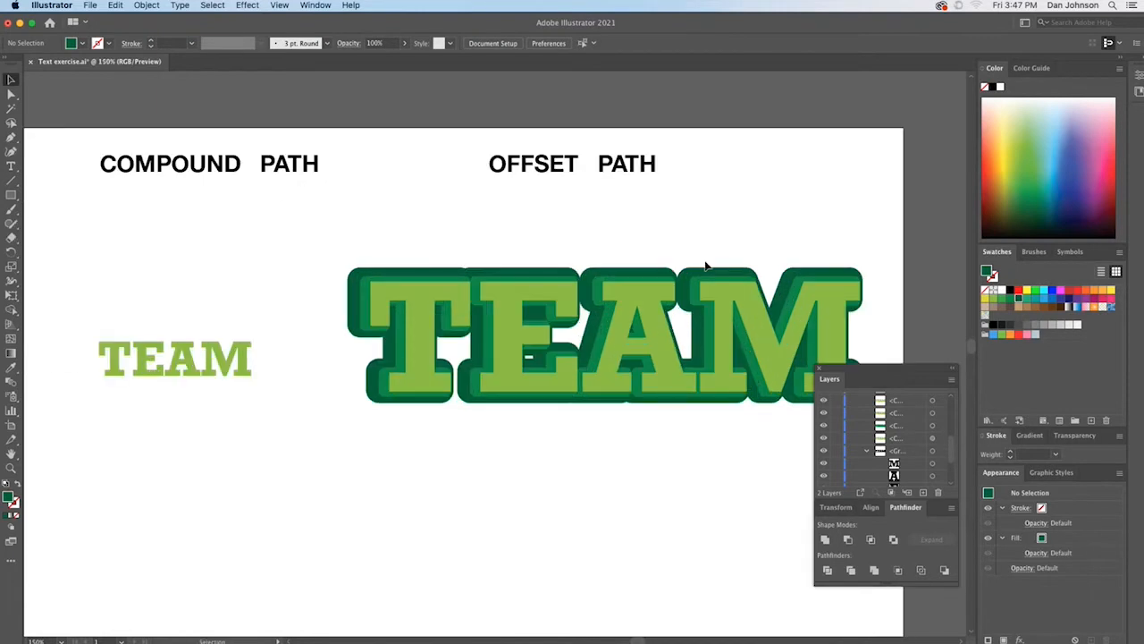
{"action": "key", "text": "space"}
{"action": "left_click_drag", "start_coordinate": [668, 261], "coordinate": [664, 261]}
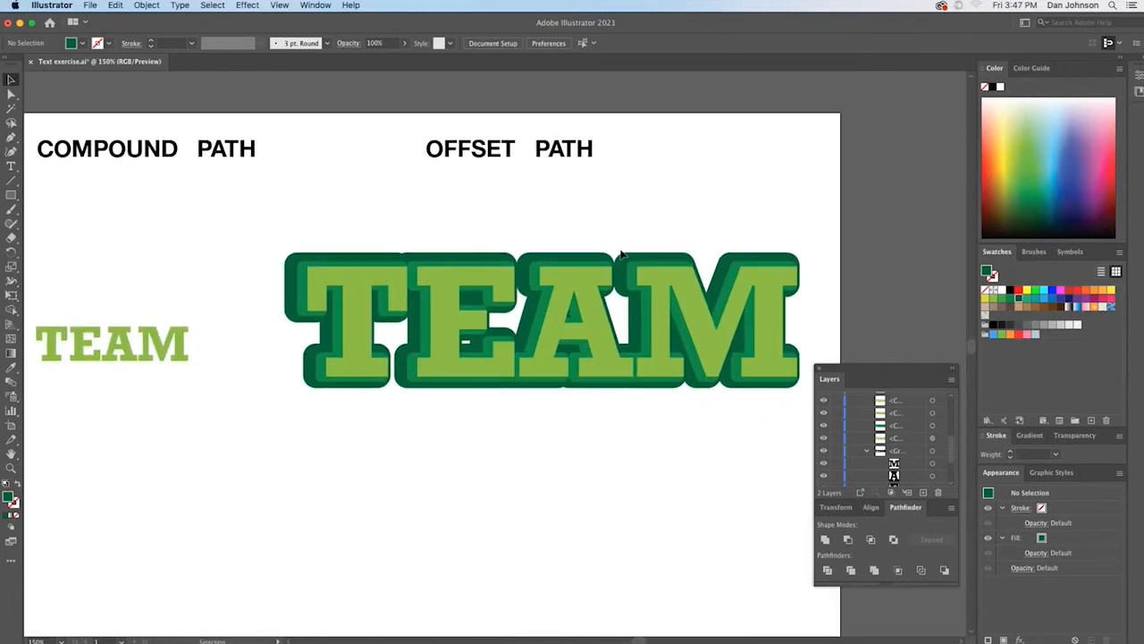
Step: Set the tracking of the upper Skia Black Extended TEAM text on the artboard to 100
{"action": "key", "text": "super+minus"}
{"action": "key", "text": "super+minus"}
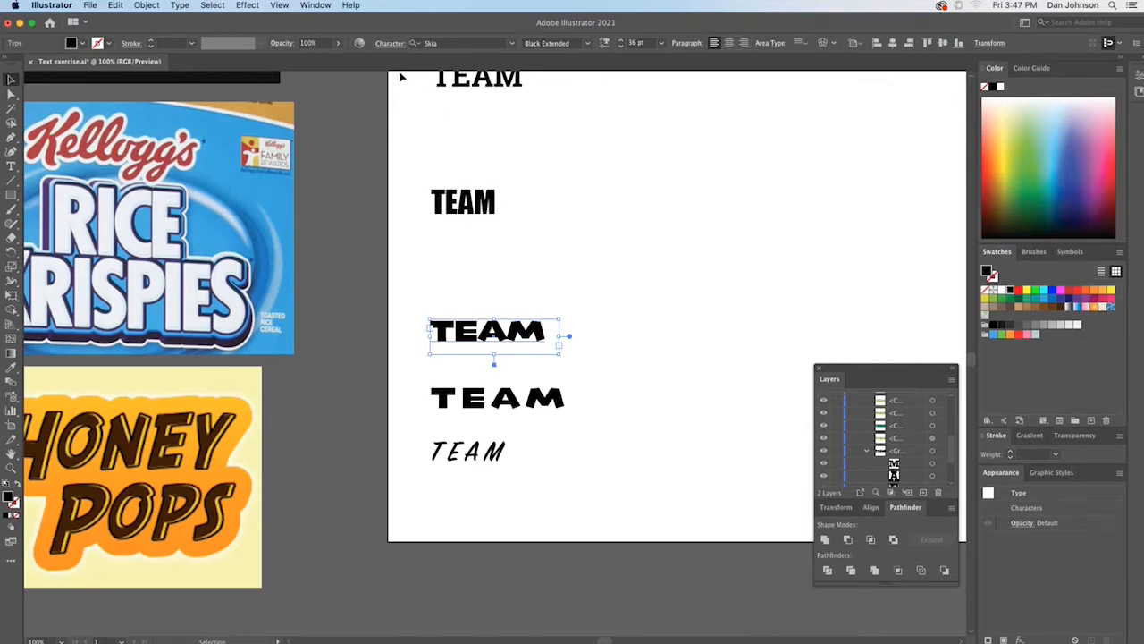
{"action": "left_click", "coordinate": [385, 46]}
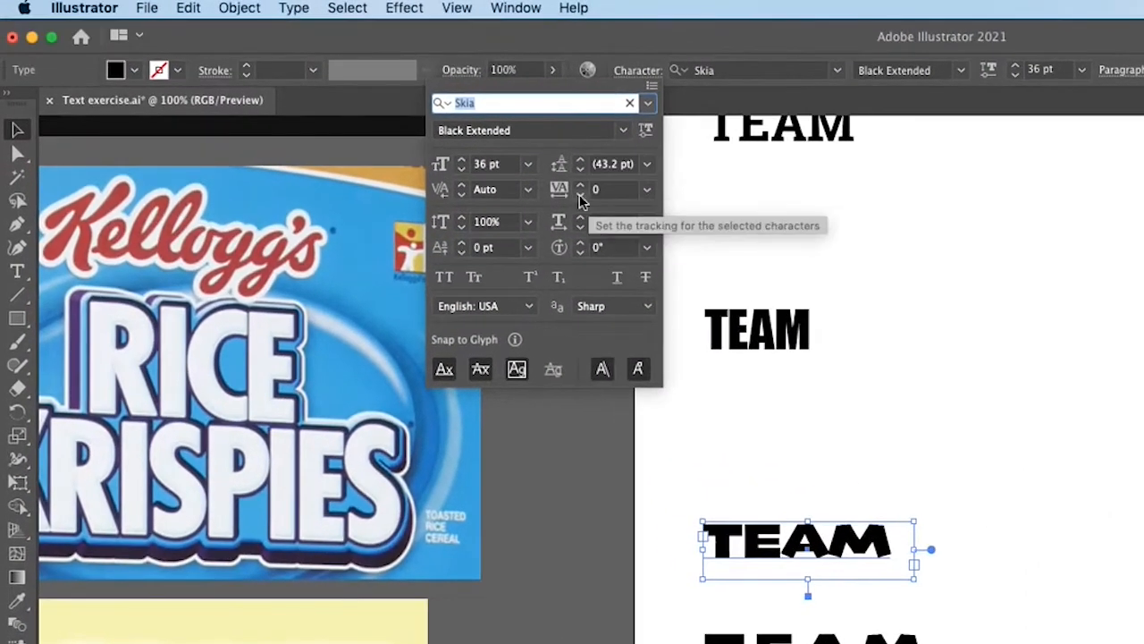
{"action": "left_click", "coordinate": [646, 191]}
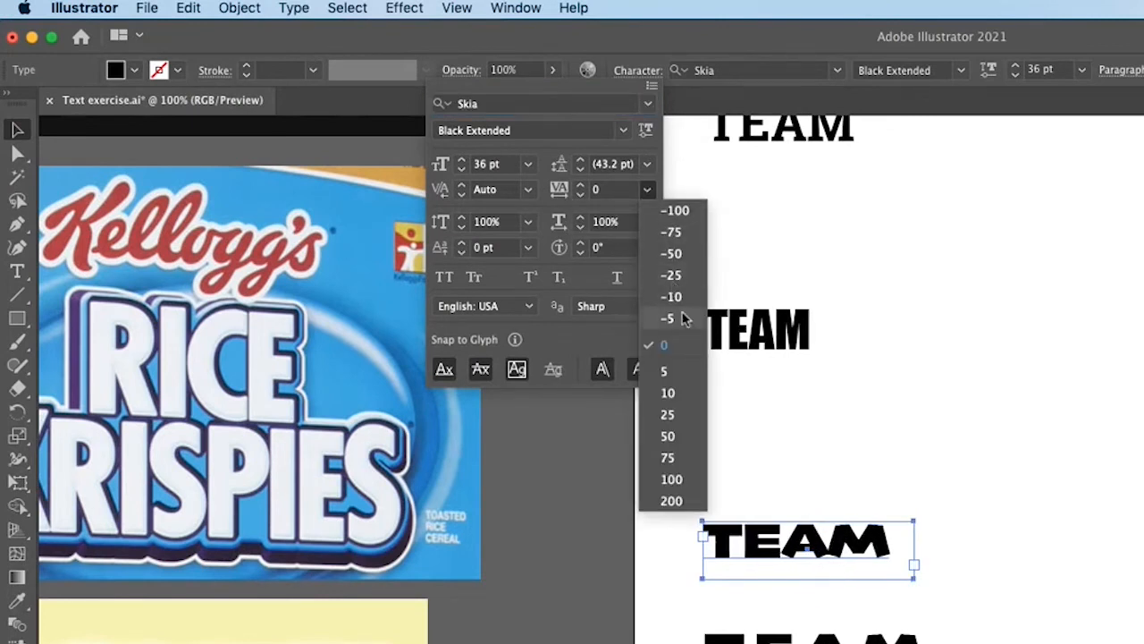
{"action": "left_click", "coordinate": [672, 480]}
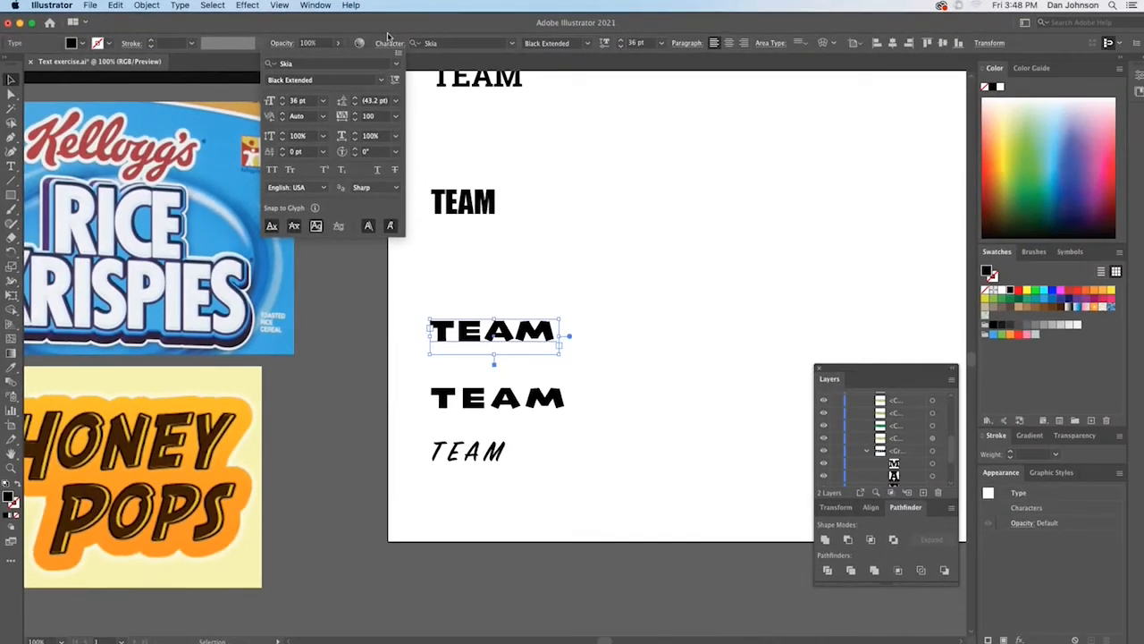
{"action": "left_click", "coordinate": [517, 56]}
Step: Duplicate the widely spaced Skia TEAM text to the empty area on its right and convert the copy to outlines
{"action": "left_click", "coordinate": [515, 399]}
{"action": "scroll", "coordinate": [503, 366], "scroll_direction": "right", "scroll_amount": 3}
{"action": "scroll", "coordinate": [504, 367], "scroll_direction": "right", "scroll_amount": 10}
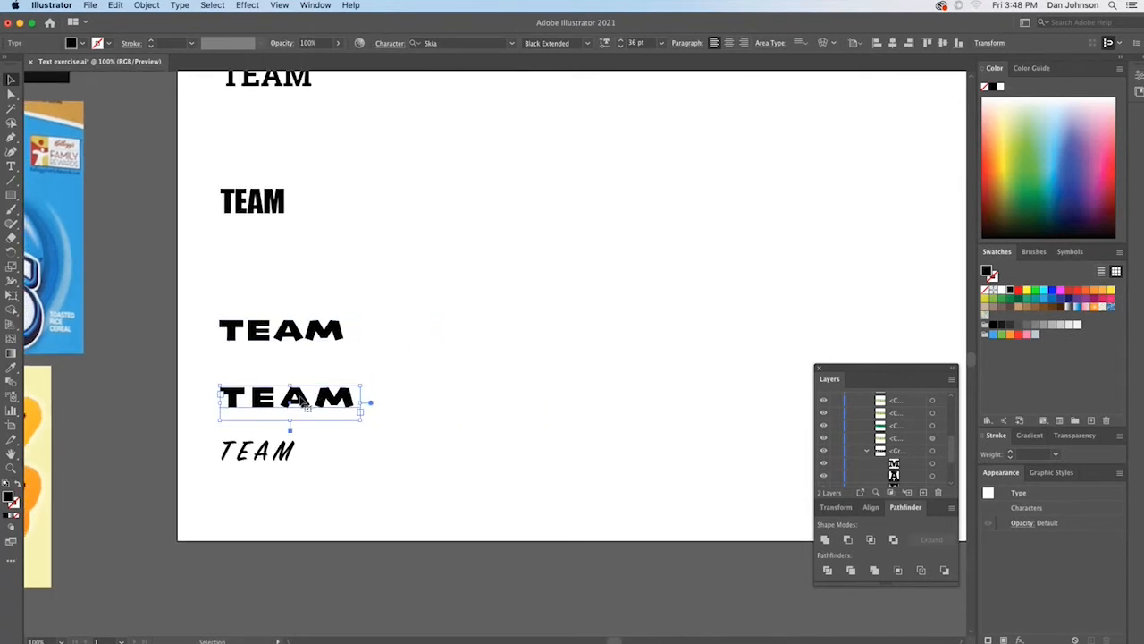
{"action": "left_click_drag", "start_coordinate": [301, 399], "coordinate": [533, 395]}
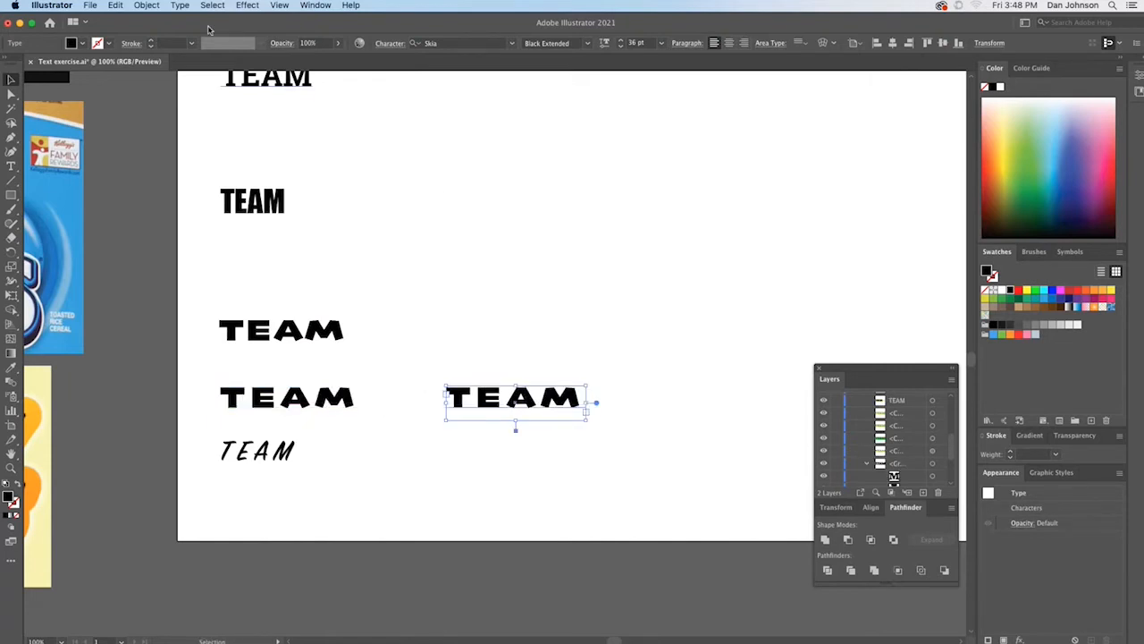
{"action": "left_click", "coordinate": [179, 5]}
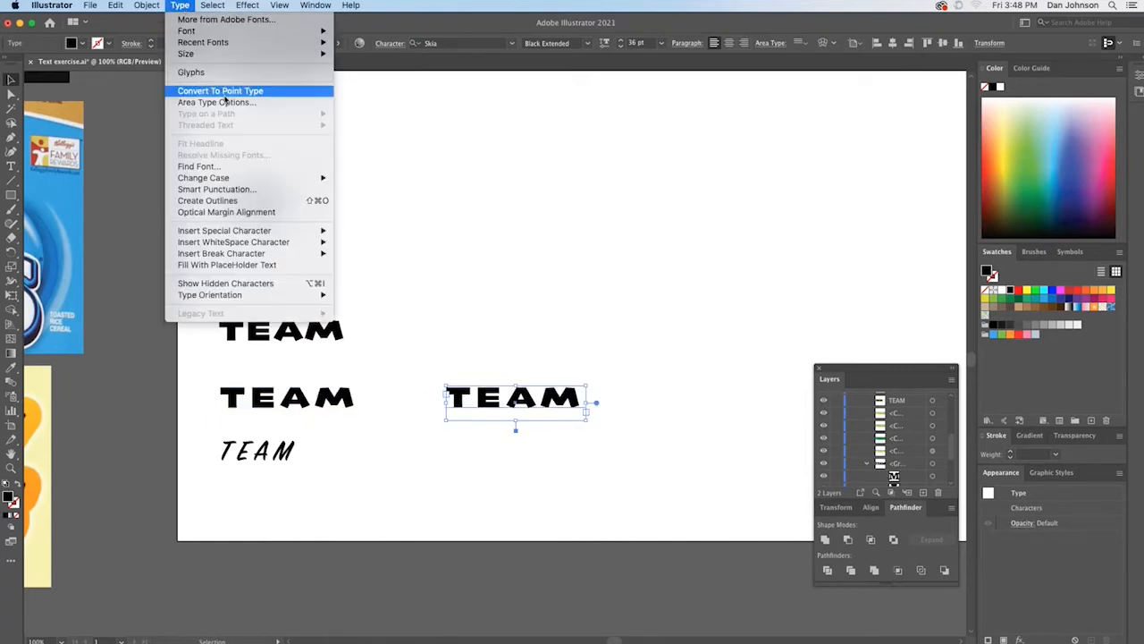
{"action": "mouse_move", "coordinate": [253, 181]}
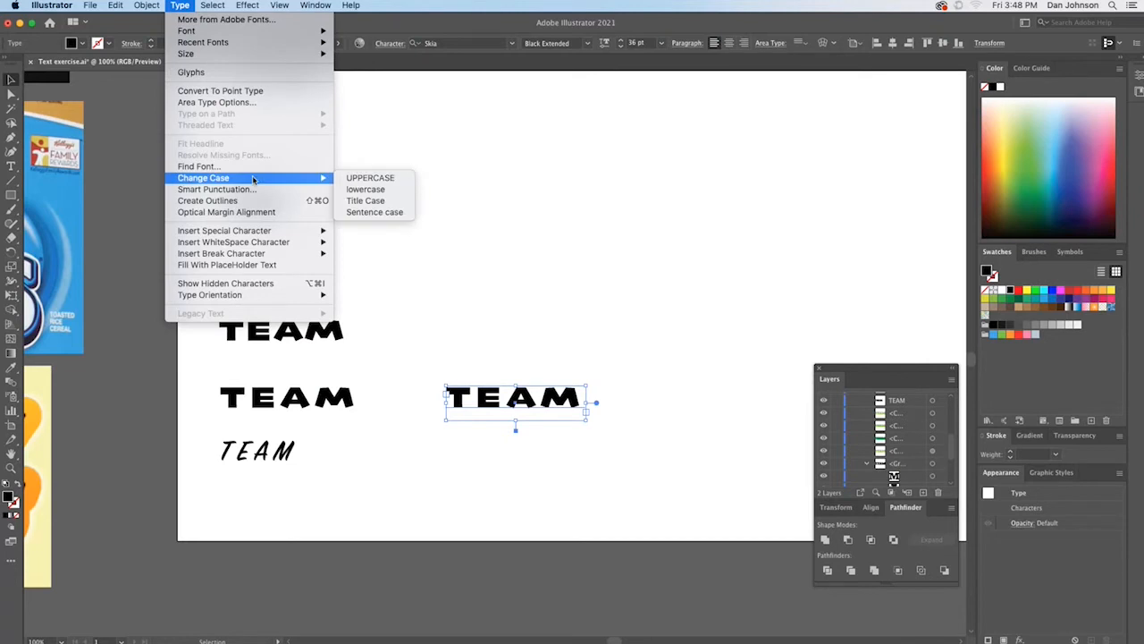
{"action": "left_click", "coordinate": [292, 201]}
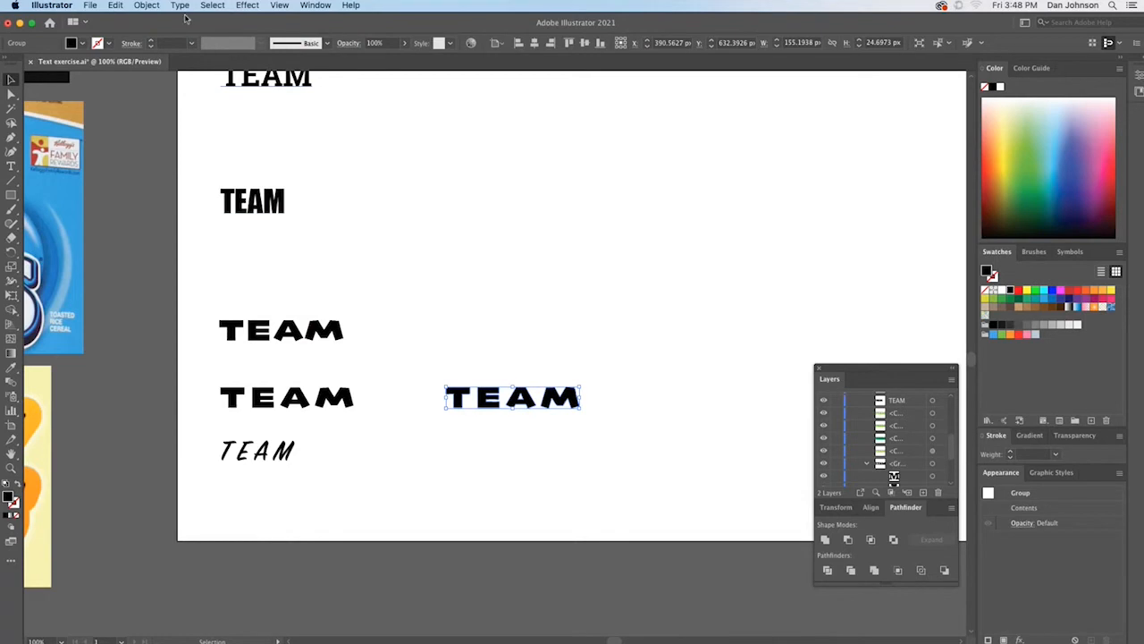
Step: Make the outlined TEAM copy a compound path and fill it with yellow
{"action": "left_click", "coordinate": [147, 6]}
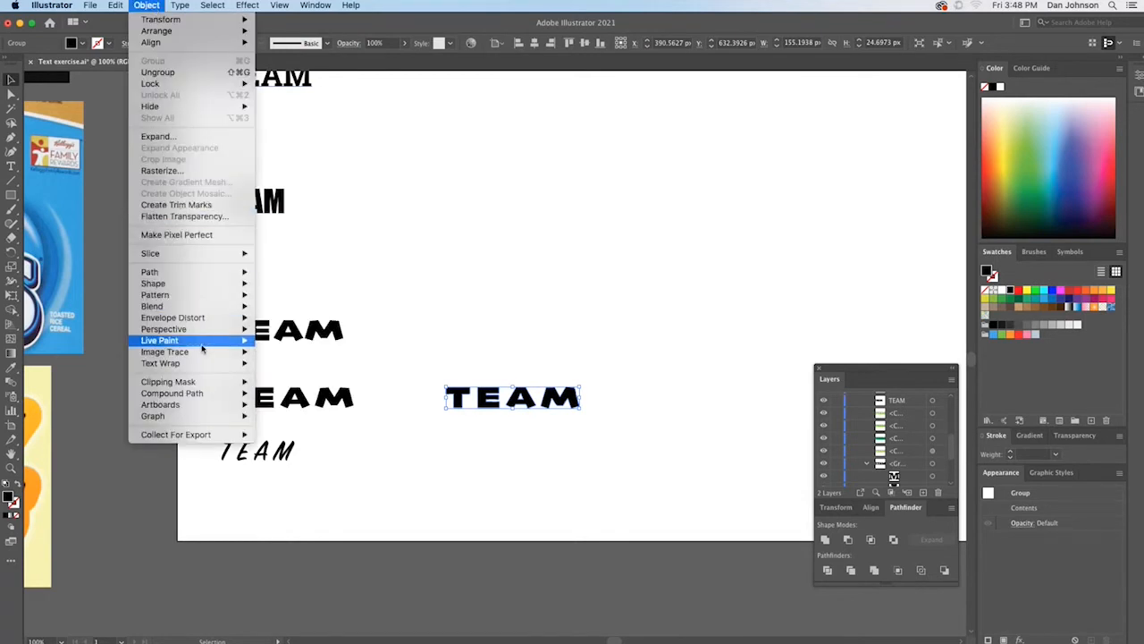
{"action": "mouse_move", "coordinate": [208, 388]}
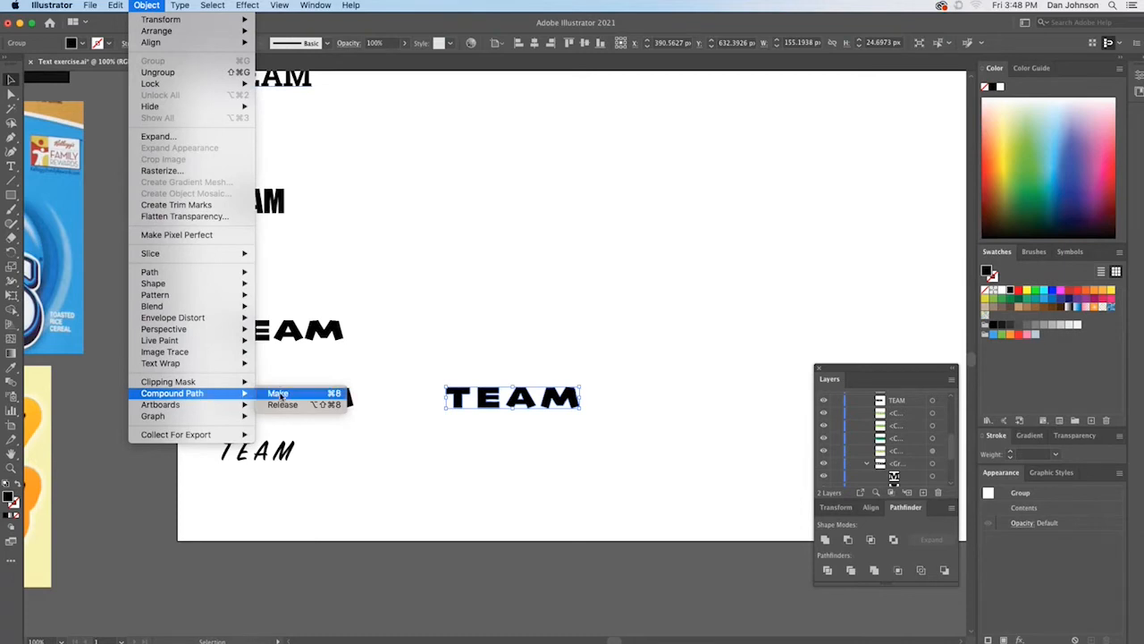
{"action": "left_click", "coordinate": [278, 393]}
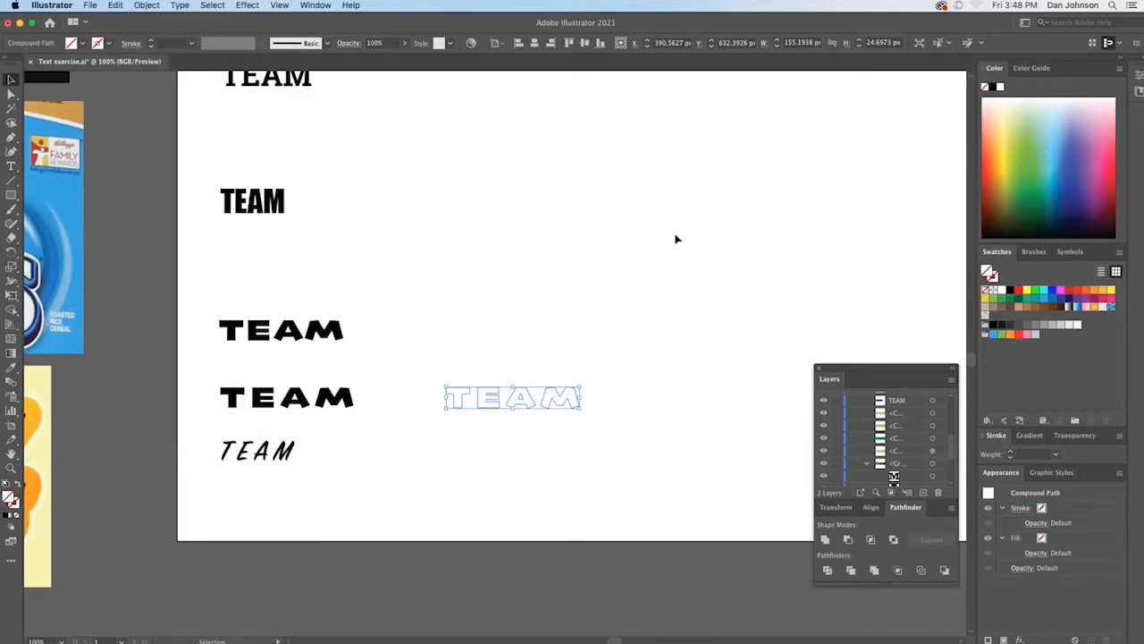
{"action": "left_click", "coordinate": [1109, 292]}
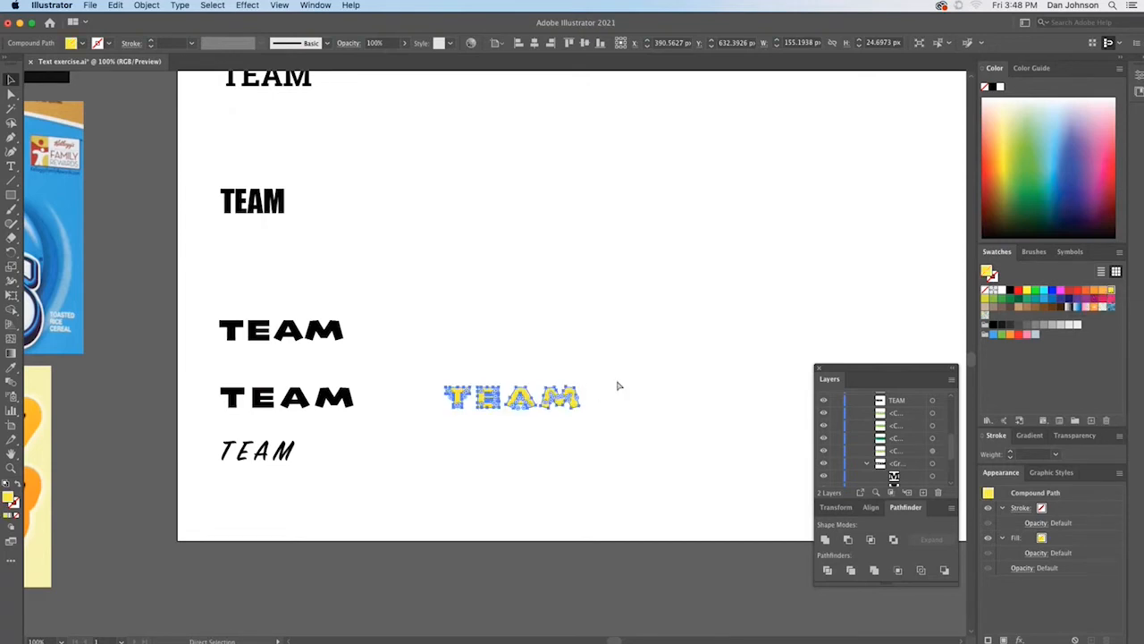
Step: Stretch the yellow TEAM letters to about 327 px wide and 118 px tall
{"action": "key", "text": "super+equal"}
{"action": "left_click_drag", "start_coordinate": [622, 385], "coordinate": [836, 380]}
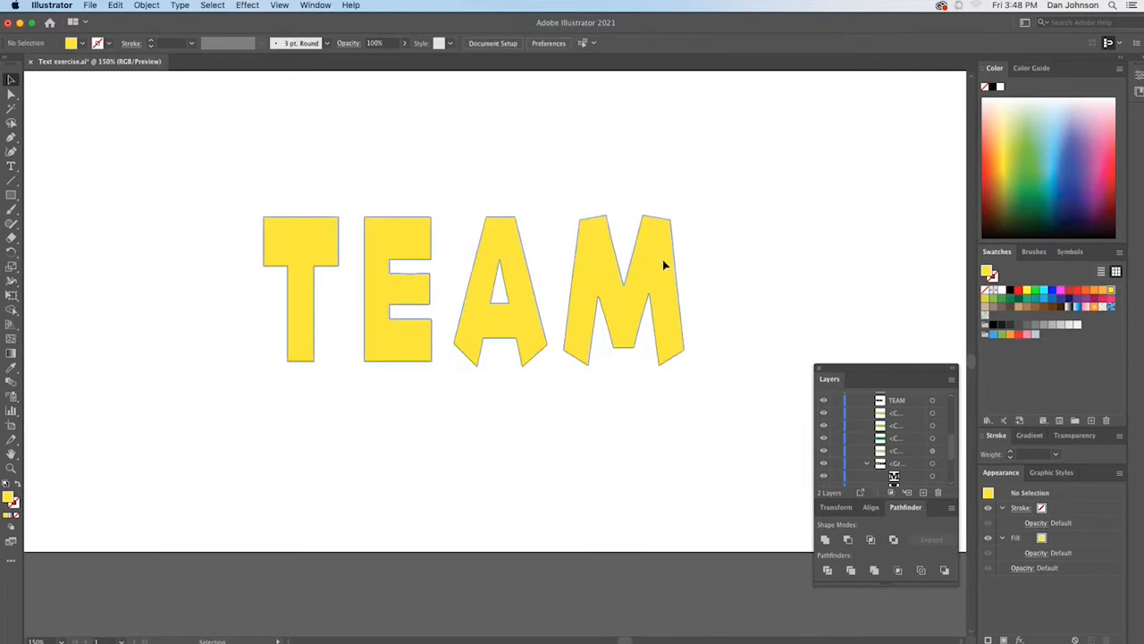
Step: Offset the yellow TEAM path by 6 px with rounded joins and fill the offset shape with orange (R=251 G=176 B=59)
{"action": "left_click", "coordinate": [662, 264]}
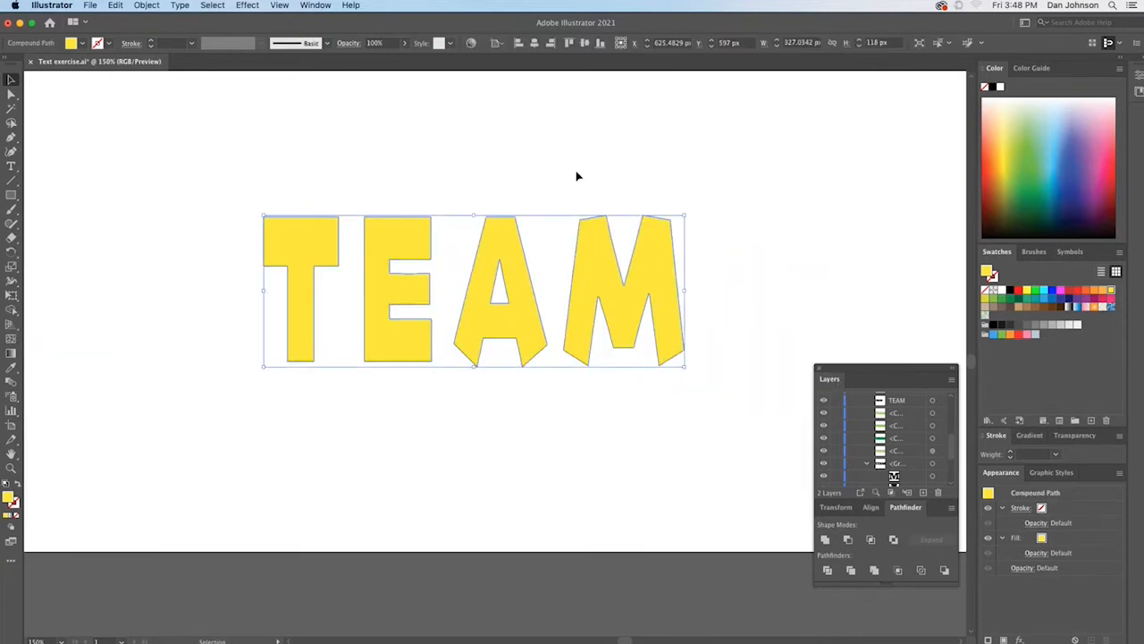
{"action": "left_click", "coordinate": [149, 7]}
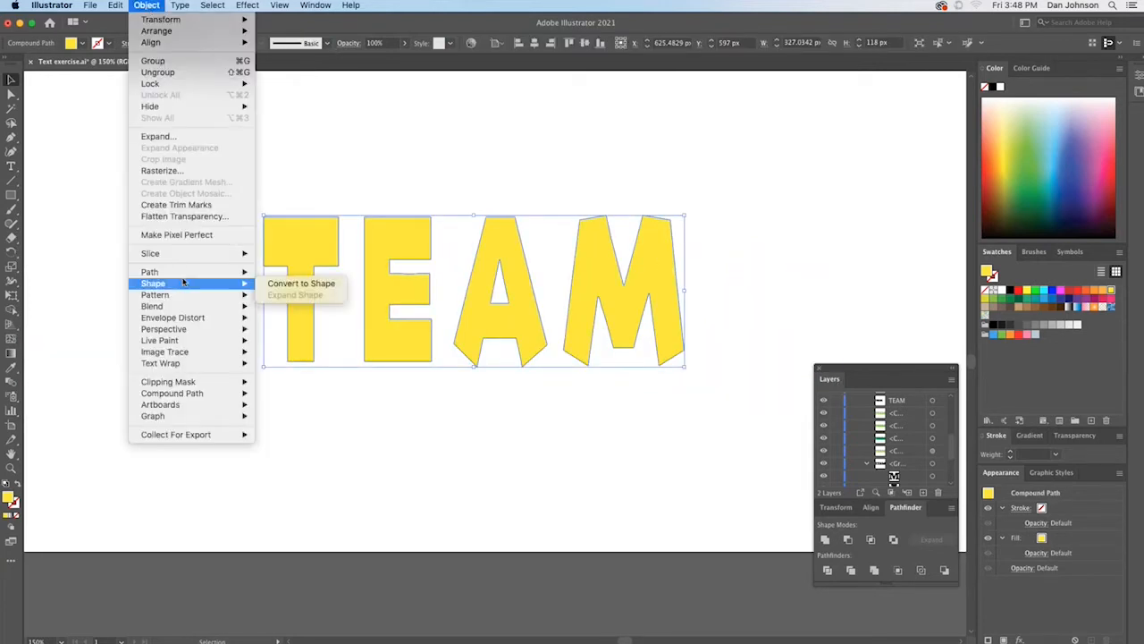
{"action": "mouse_move", "coordinate": [219, 275]}
{"action": "left_click", "coordinate": [282, 314]}
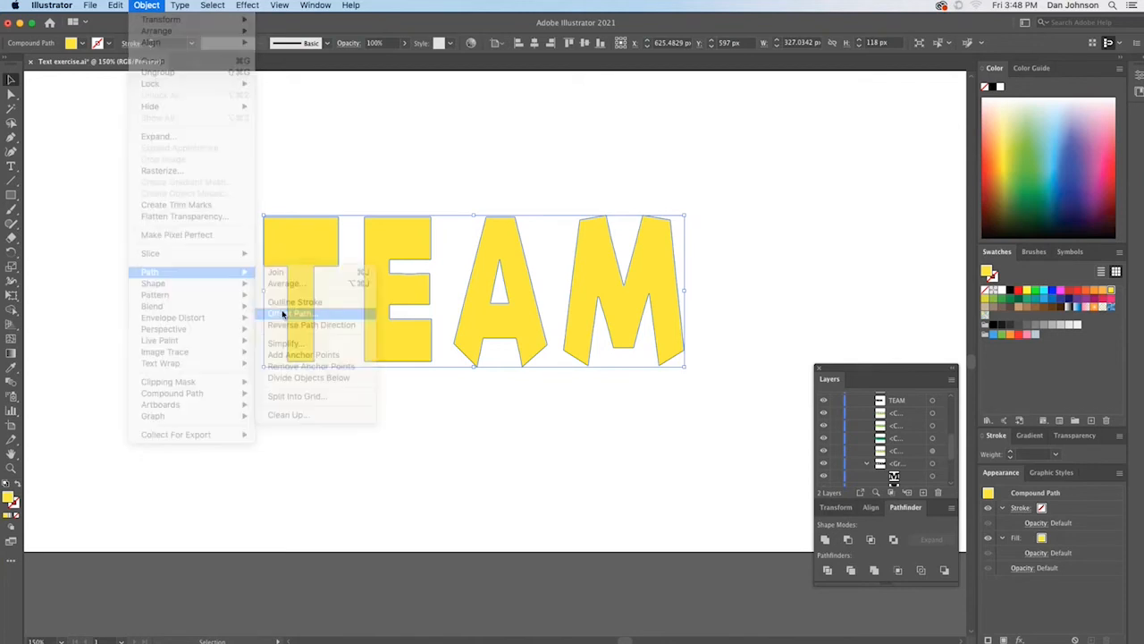
{"action": "left_click", "coordinate": [726, 268]}
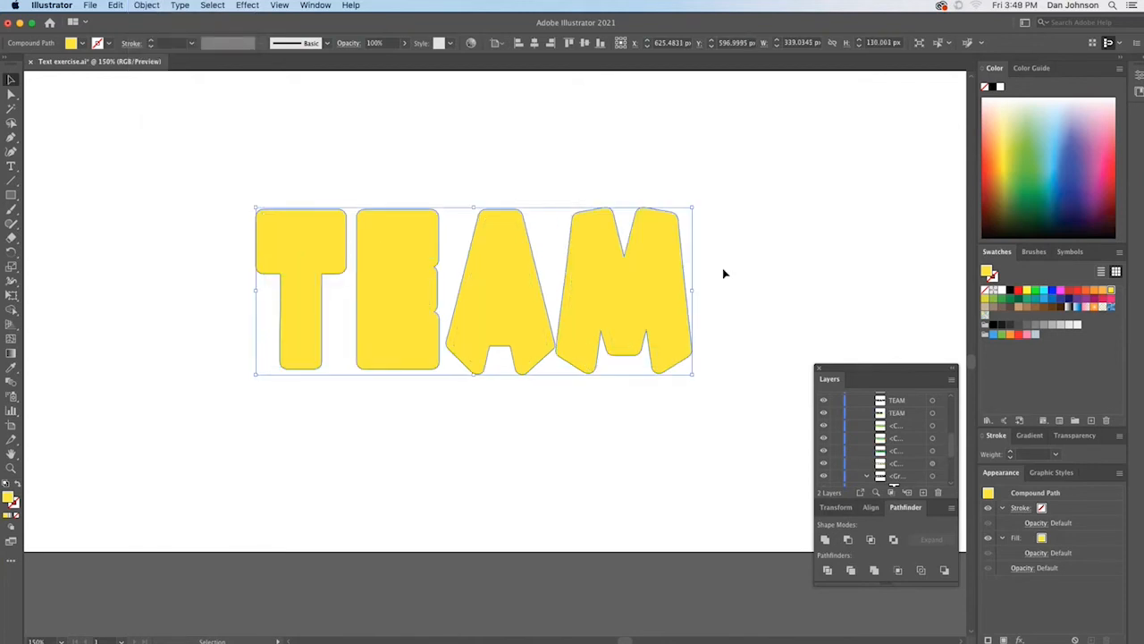
{"action": "left_click", "coordinate": [1105, 291]}
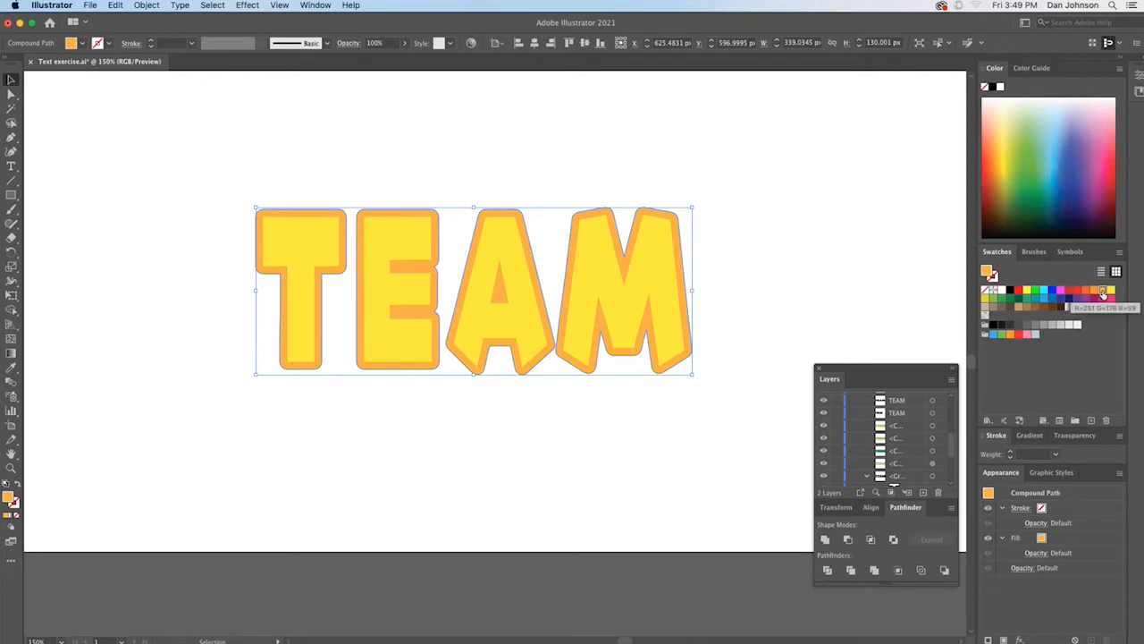
Step: Offset the orange TEAM path by 6 px with round joins and fill the new outer shape with light green
{"action": "left_click", "coordinate": [147, 7]}
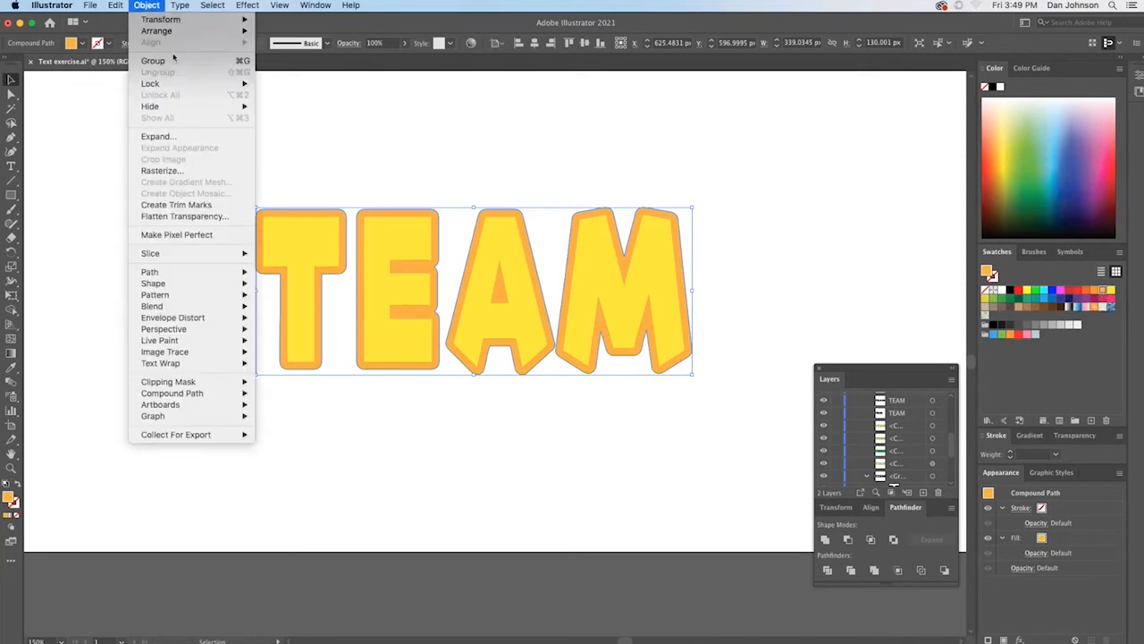
{"action": "mouse_move", "coordinate": [188, 271]}
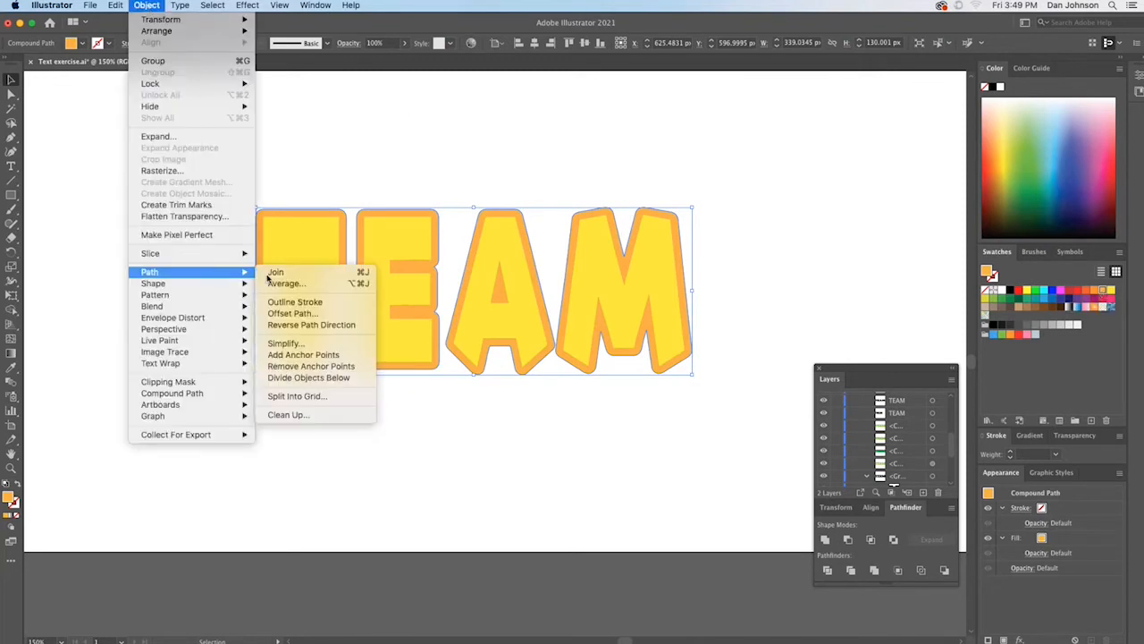
{"action": "left_click", "coordinate": [293, 315]}
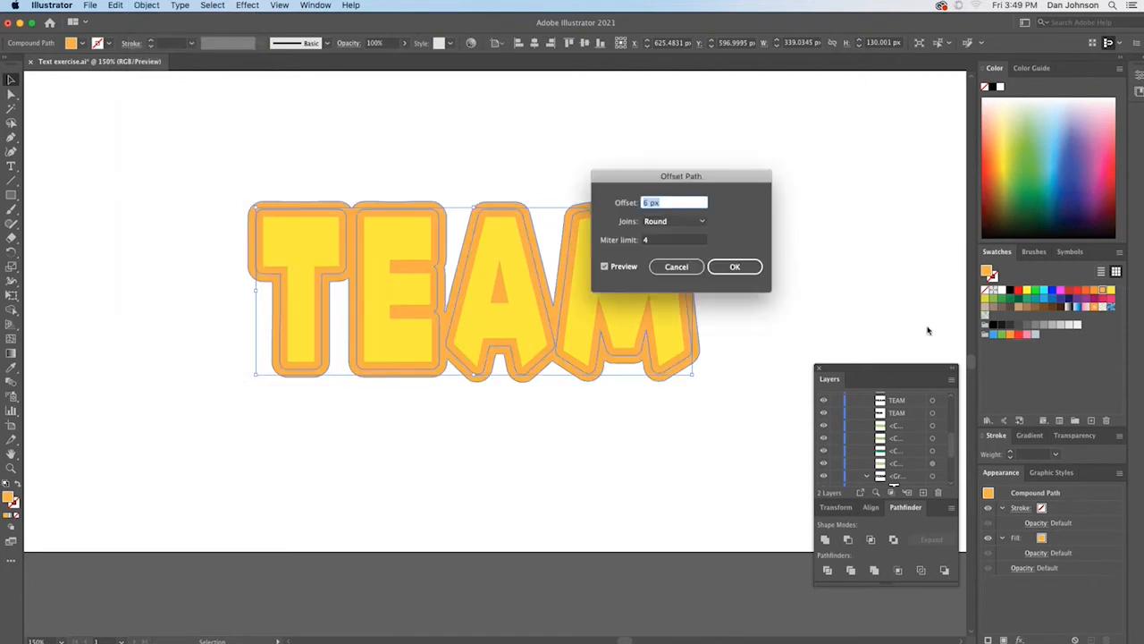
{"action": "left_click", "coordinate": [752, 271]}
{"action": "left_click", "coordinate": [992, 300]}
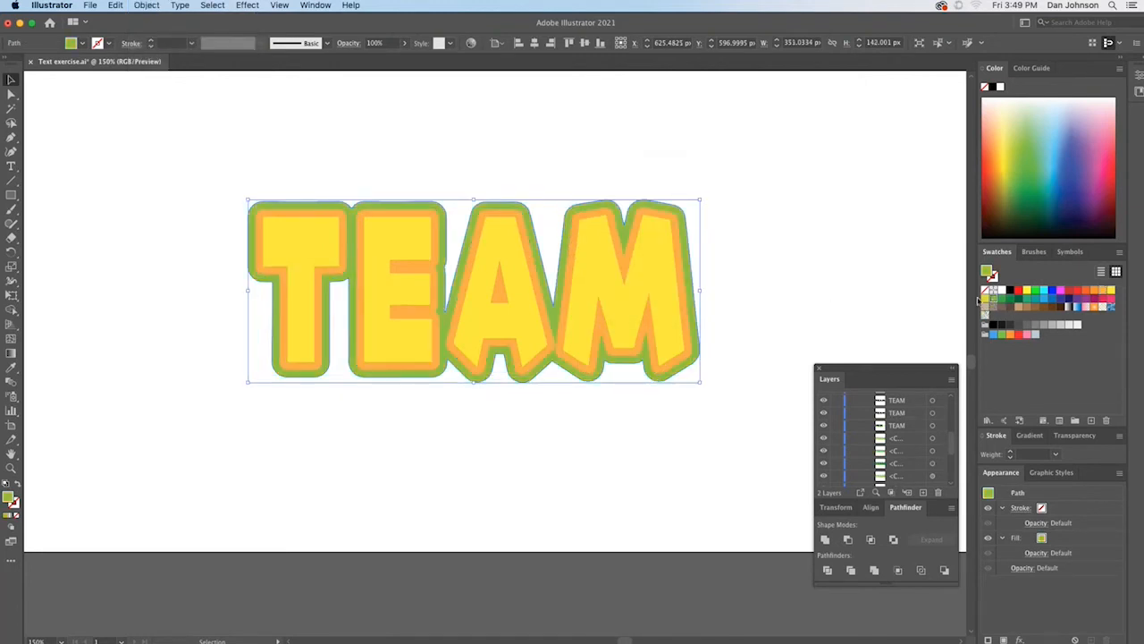
{"action": "left_click", "coordinate": [623, 146]}
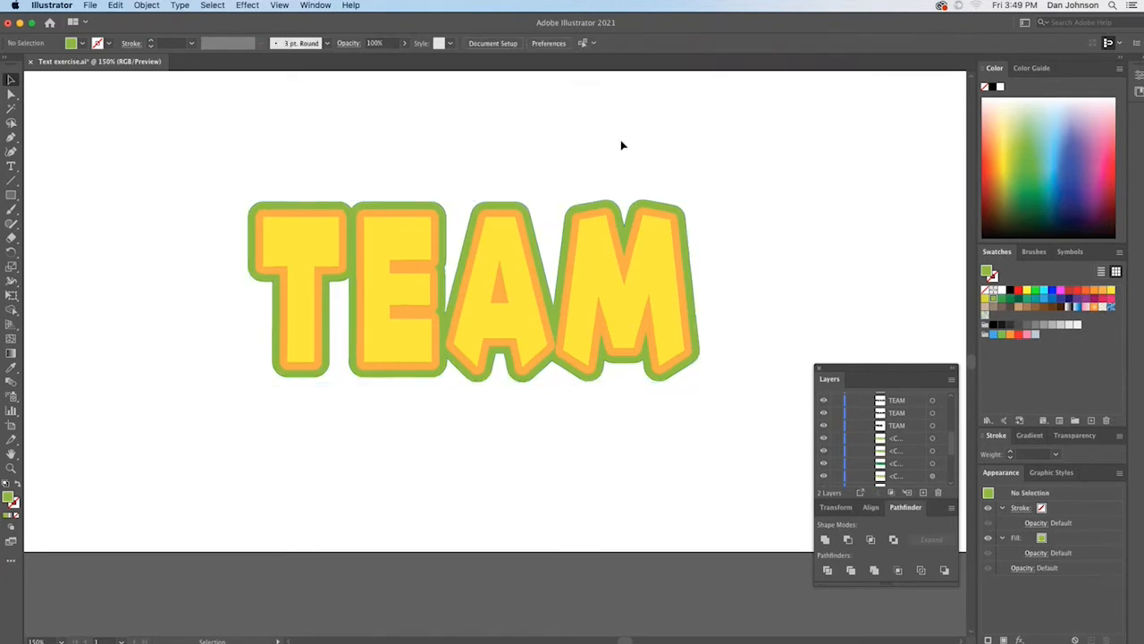
Step: Shift the green layer up and left and the yellow letters right relative to the orange layer for a dimensional look
{"action": "left_click_drag", "start_coordinate": [607, 205], "coordinate": [465, 125]}
{"action": "left_click", "coordinate": [690, 179]}
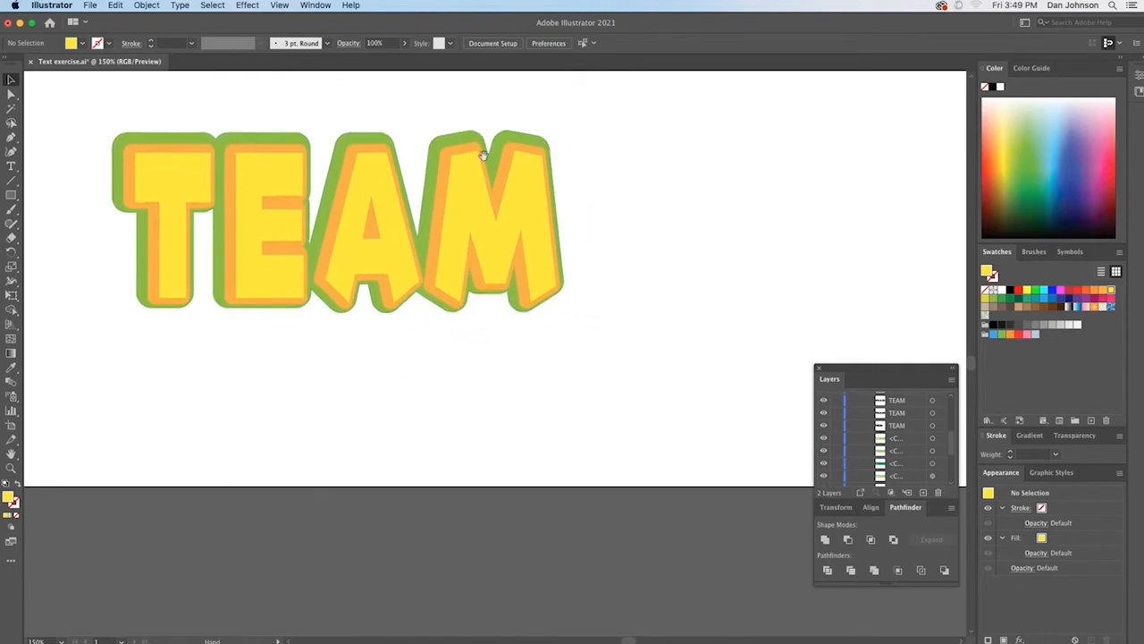
{"action": "left_click_drag", "start_coordinate": [578, 196], "coordinate": [590, 173]}
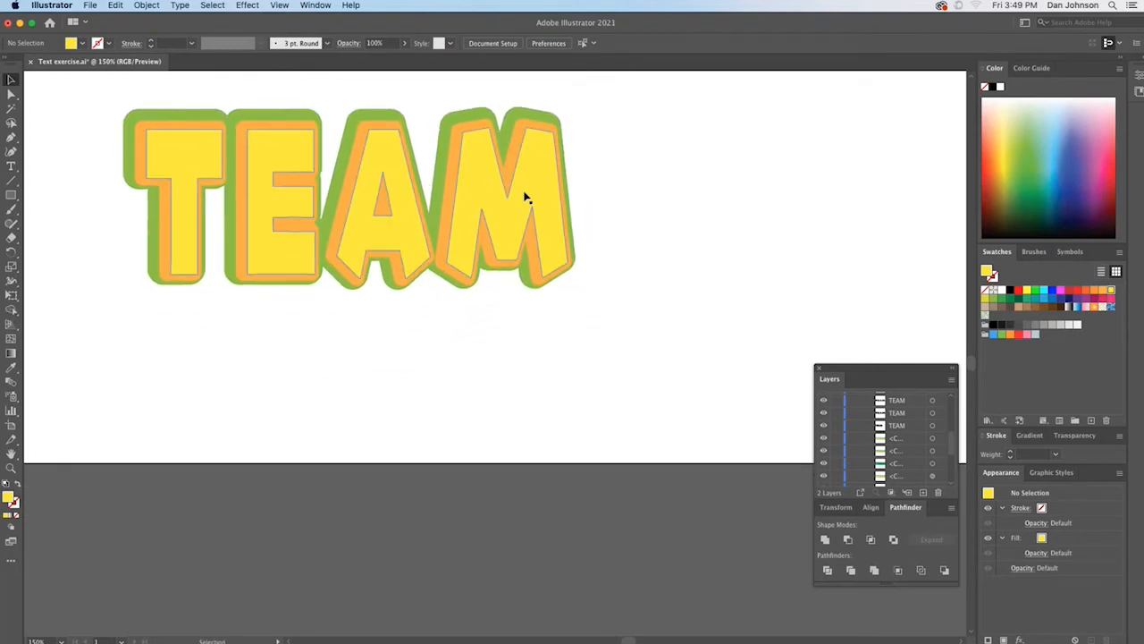
Step: Duplicate the yellow TEAM letters below the artwork, make the copy a compound path and fill it with dark green
{"action": "left_click_drag", "start_coordinate": [515, 204], "coordinate": [639, 378]}
{"action": "key", "text": "super+8"}
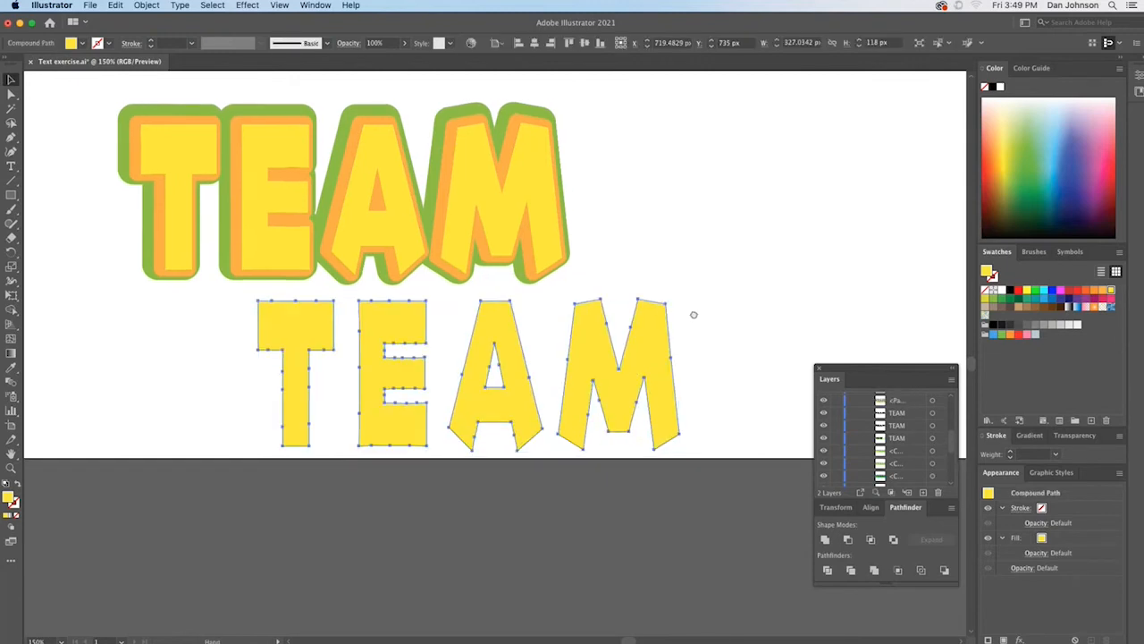
{"action": "left_click_drag", "start_coordinate": [694, 314], "coordinate": [644, 292]}
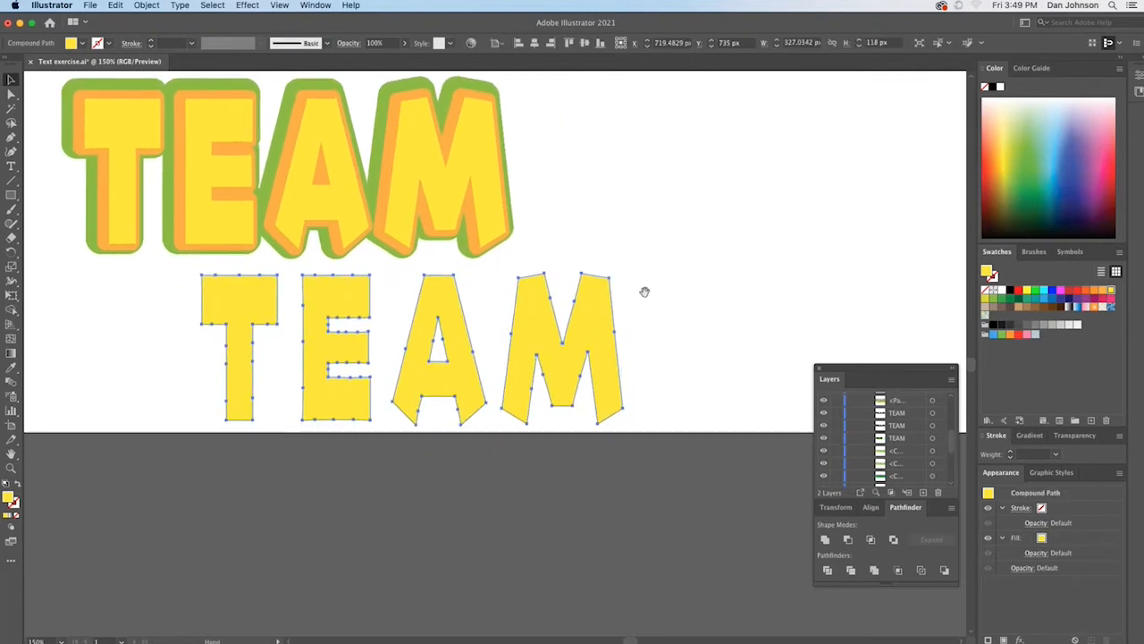
{"action": "left_click", "coordinate": [1018, 302]}
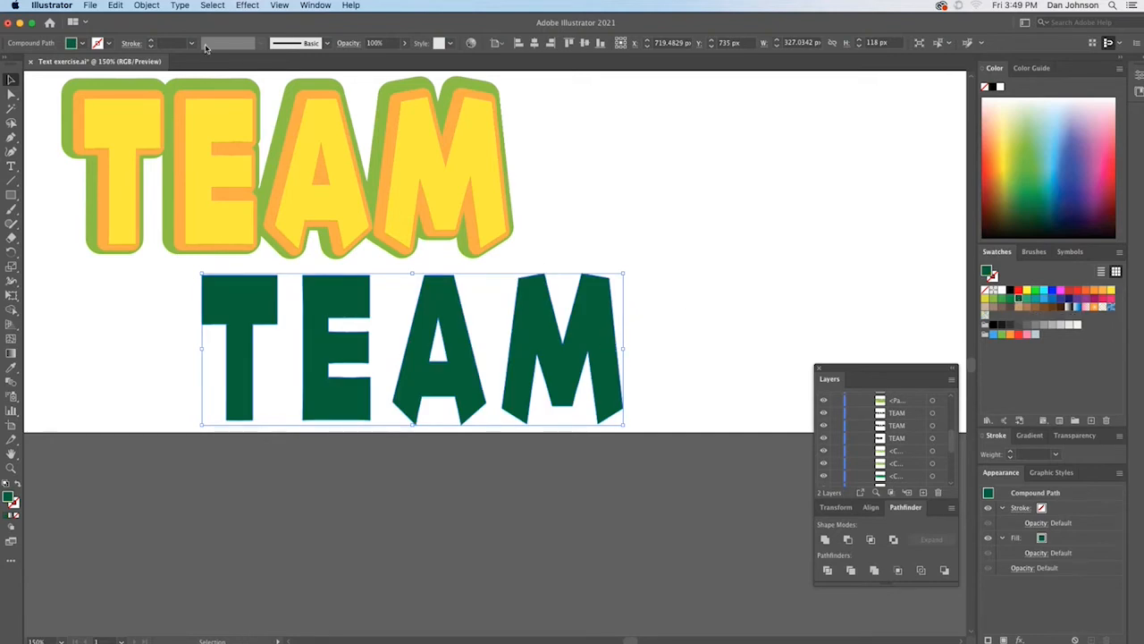
Step: Offset the dark green TEAM path inward by -3 px with round joins
{"action": "left_click", "coordinate": [148, 7]}
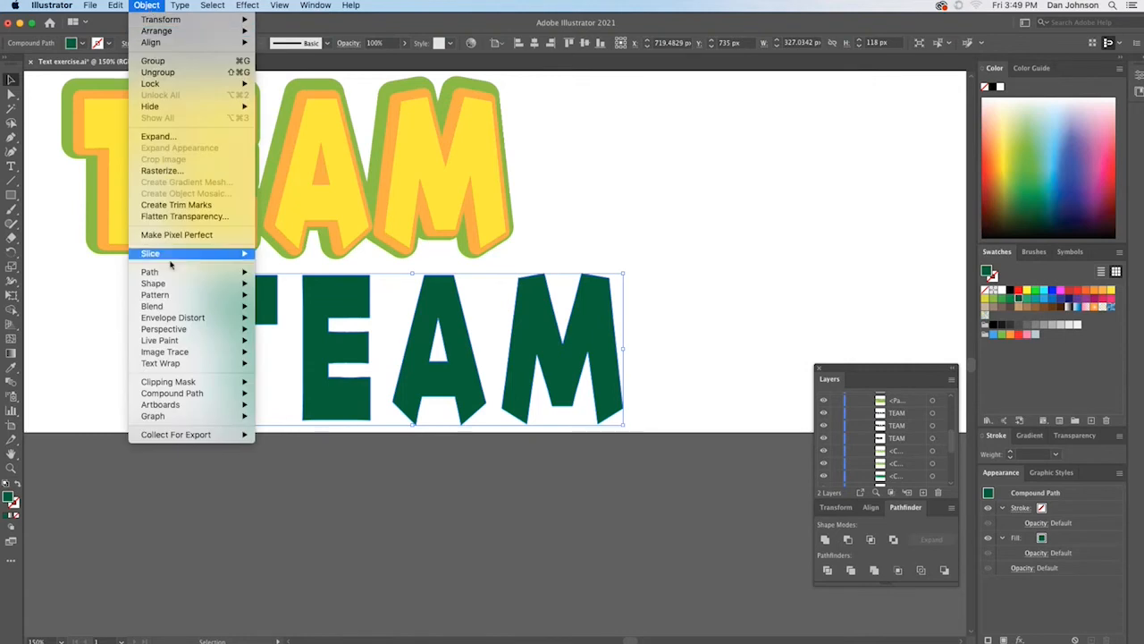
{"action": "mouse_move", "coordinate": [247, 277]}
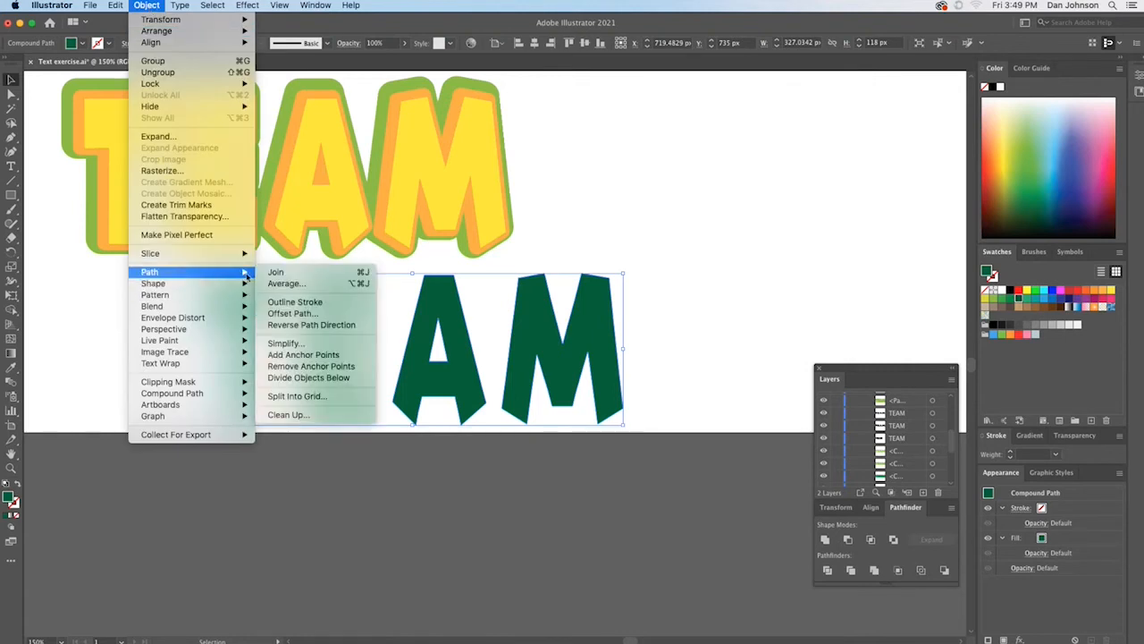
{"action": "left_click", "coordinate": [295, 313]}
{"action": "key", "text": "Down"}
{"action": "key", "text": "Down"}
{"action": "key", "text": "Down"}
{"action": "key", "text": "Down"}
{"action": "key", "text": "Down"}
{"action": "key", "text": "Down"}
{"action": "key", "text": "Down"}
{"action": "key", "text": "Down"}
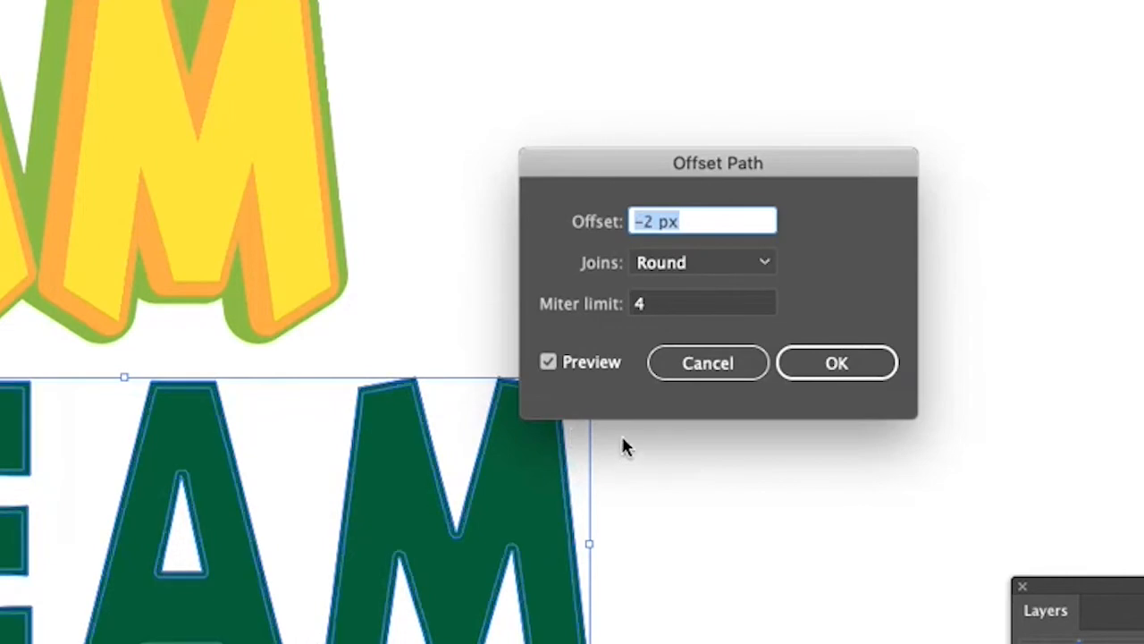
{"action": "key", "text": "Down"}
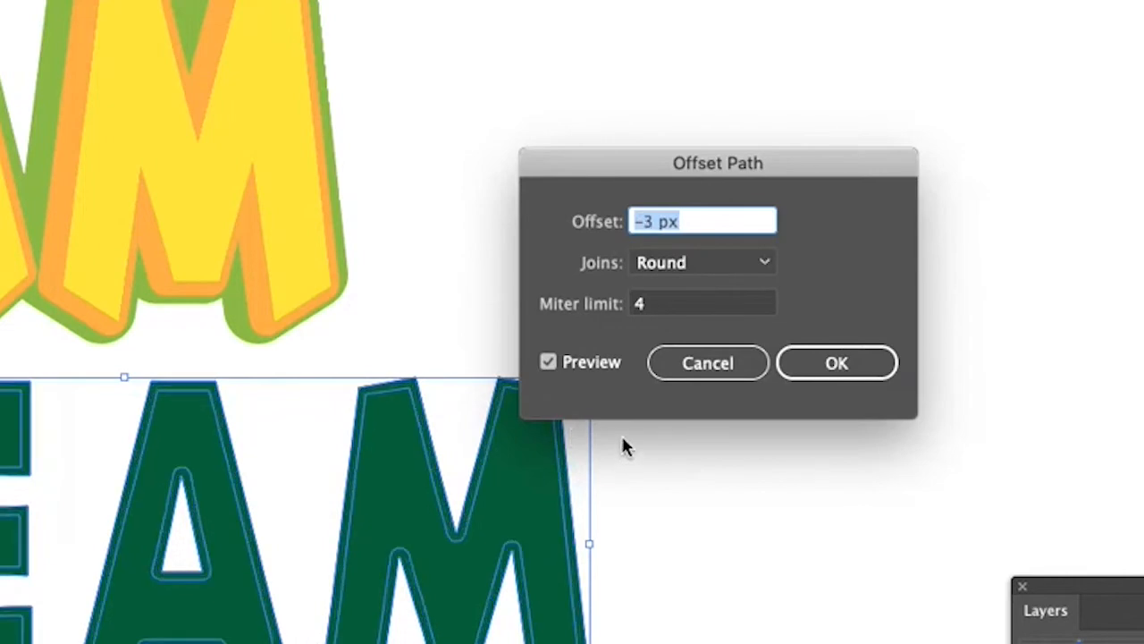
{"action": "left_click", "coordinate": [837, 362]}
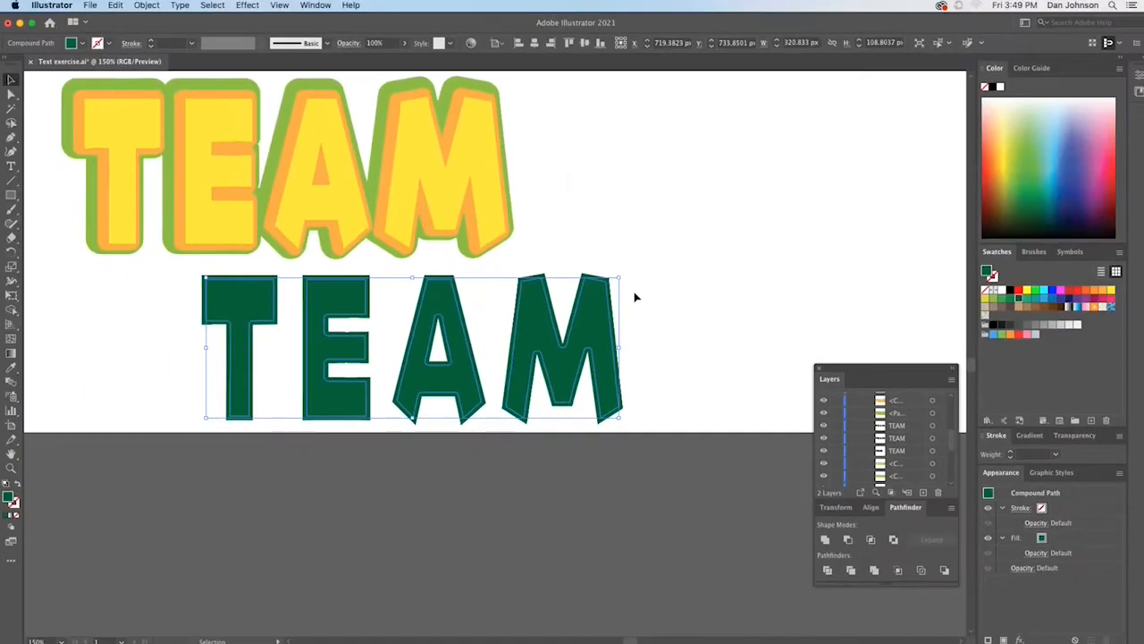
Step: Move the inset TEAM shape away from the larger dark green original and delete the original
{"action": "left_click_drag", "start_coordinate": [613, 311], "coordinate": [771, 278]}
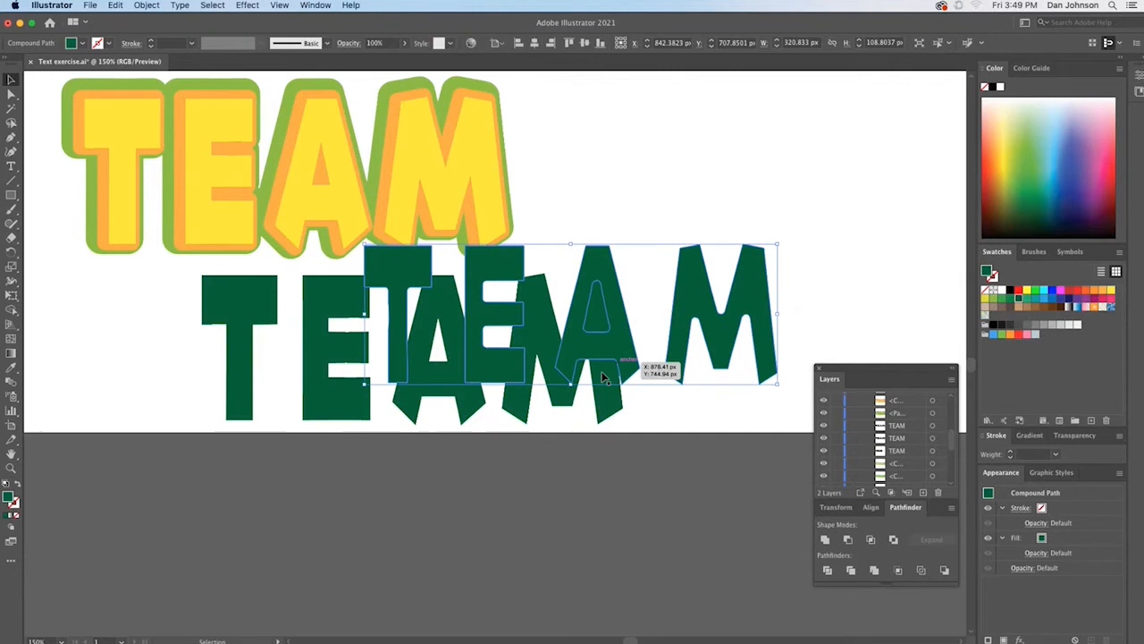
{"action": "left_click_drag", "start_coordinate": [328, 380], "coordinate": [293, 408]}
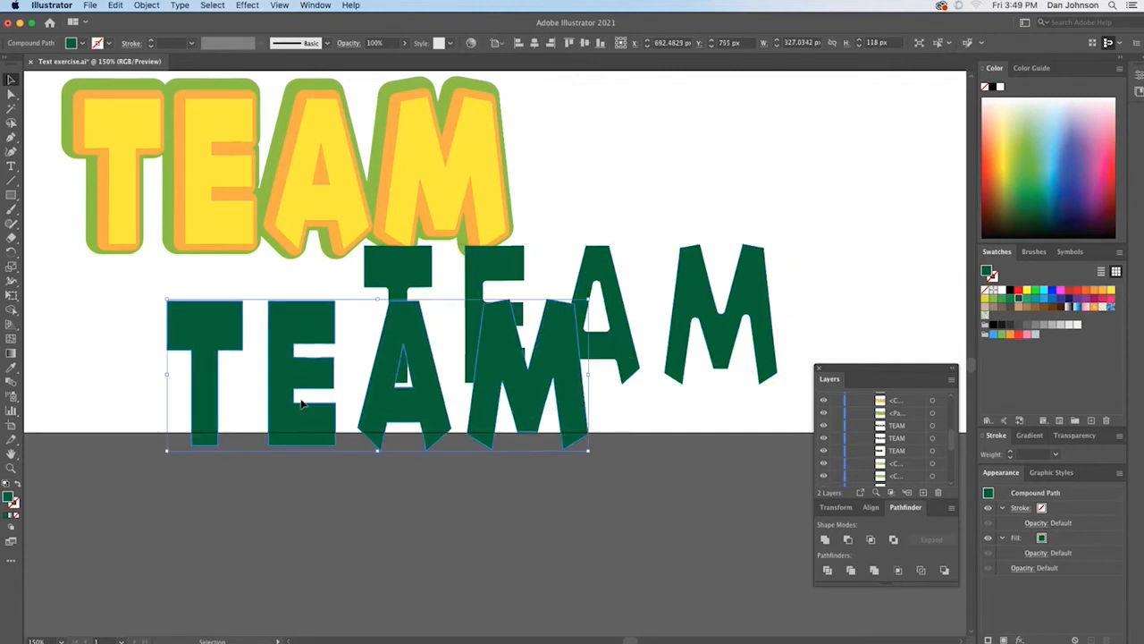
{"action": "key", "text": "Delete"}
Step: Duplicate the inset TEAM shape, fill the front copy with lighter green and offset it about 3 px left of the dark one
{"action": "left_click_drag", "start_coordinate": [478, 359], "coordinate": [435, 396]}
{"action": "left_click_drag", "start_coordinate": [623, 370], "coordinate": [611, 372]}
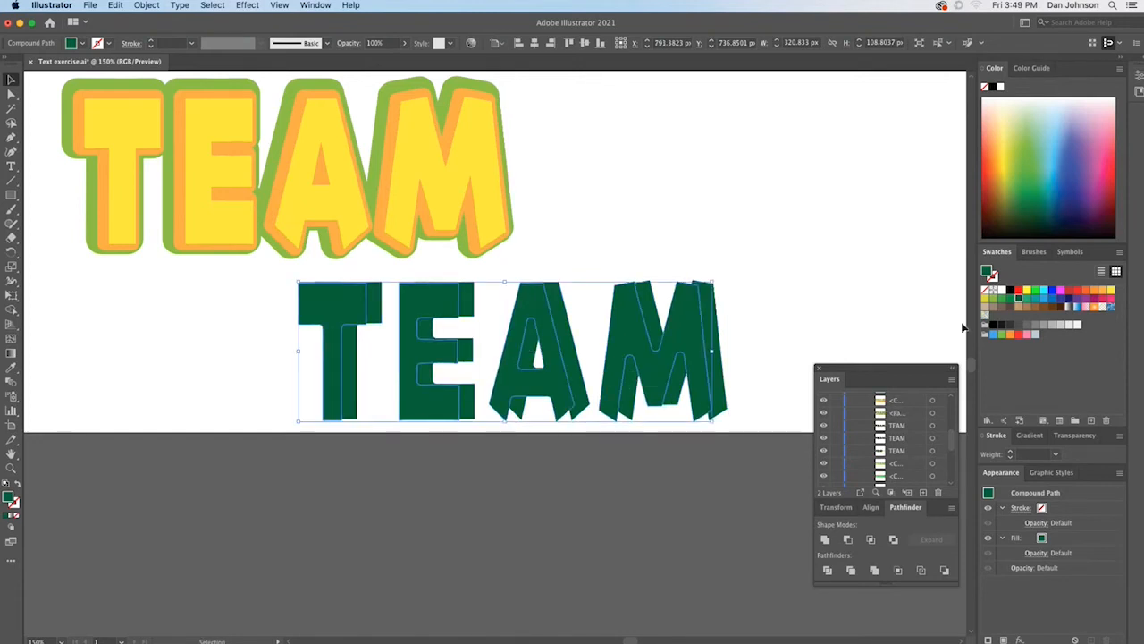
{"action": "left_click", "coordinate": [1024, 299]}
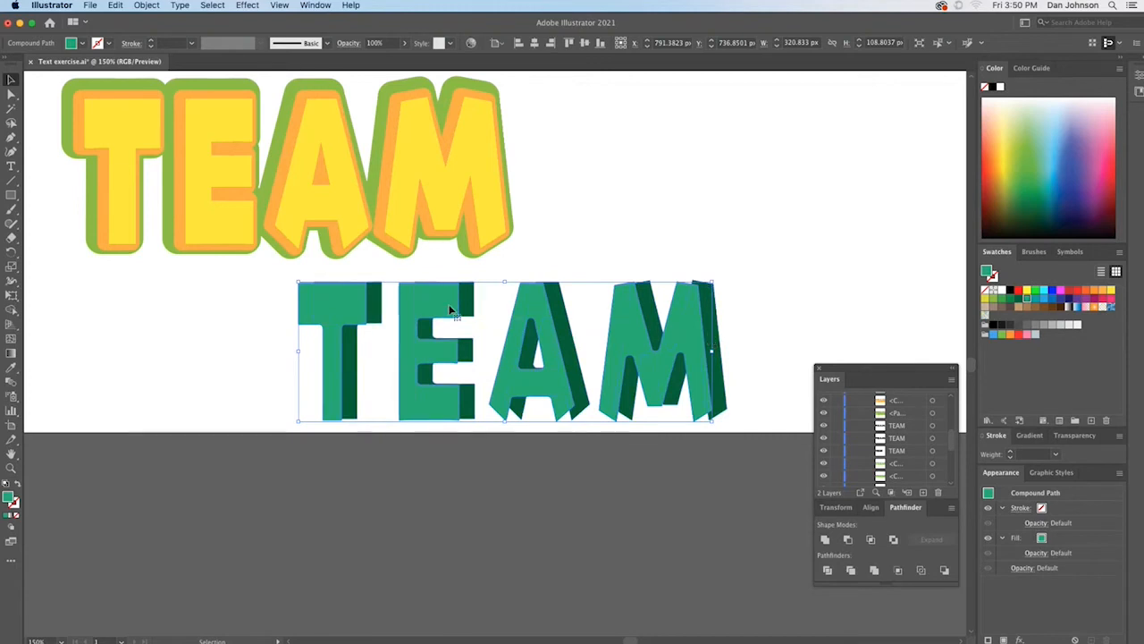
{"action": "left_click_drag", "start_coordinate": [420, 306], "coordinate": [429, 297]}
Step: Select both overlapping green TEAM shapes and subtract the front one with Minus Front to leave thin highlight slivers
{"action": "left_click", "coordinate": [778, 284]}
{"action": "left_click_drag", "start_coordinate": [765, 274], "coordinate": [301, 465]}
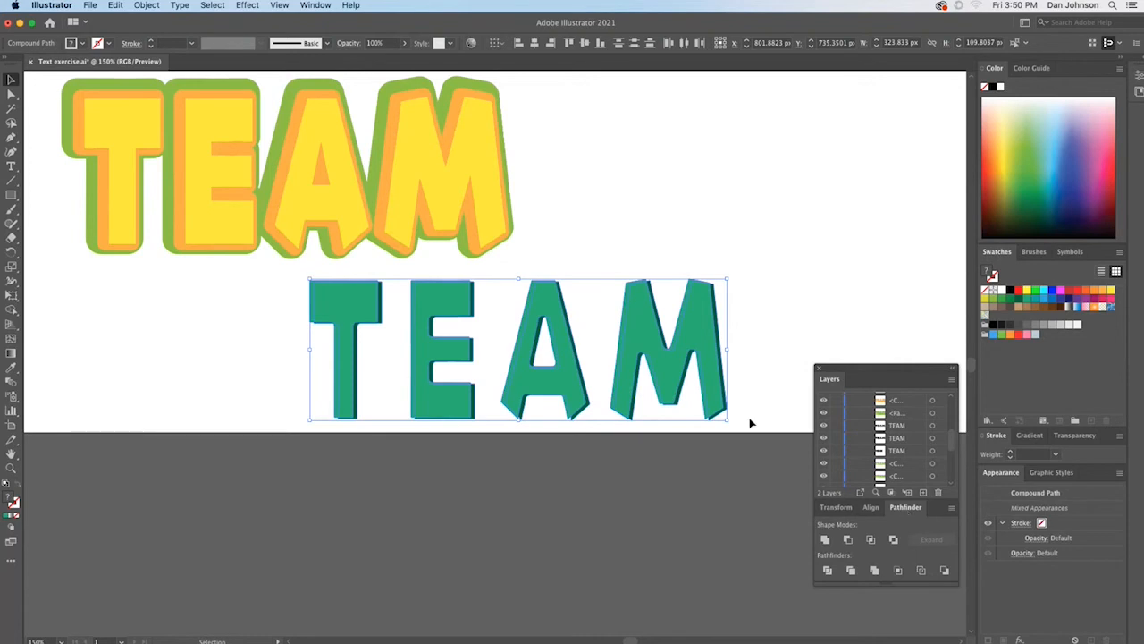
{"action": "left_click", "coordinate": [318, 5]}
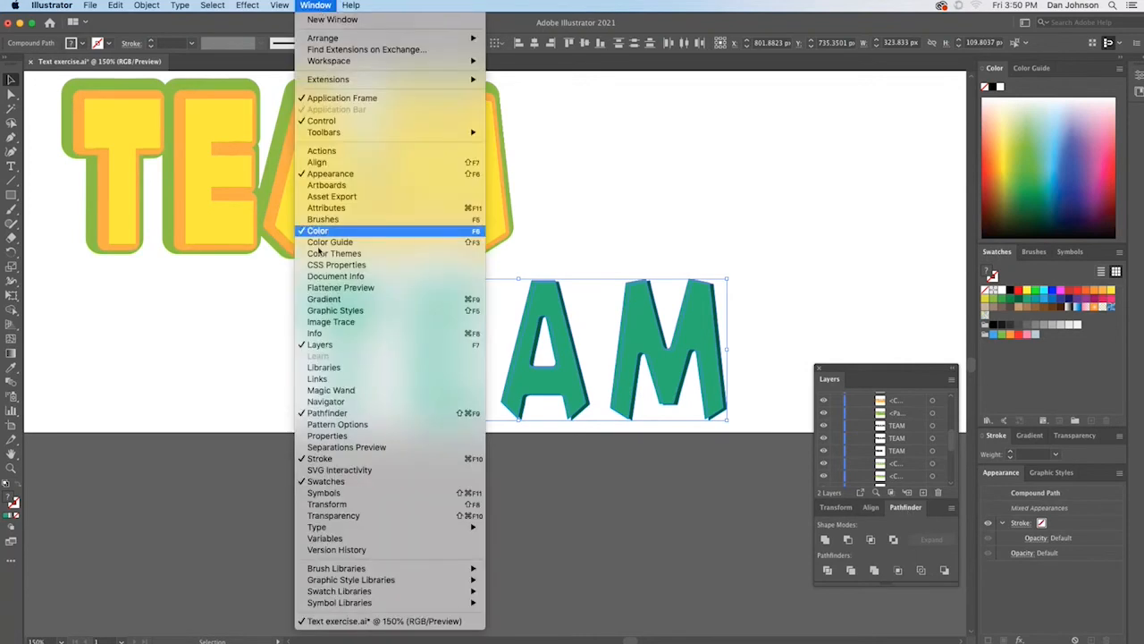
{"action": "left_click", "coordinate": [317, 5]}
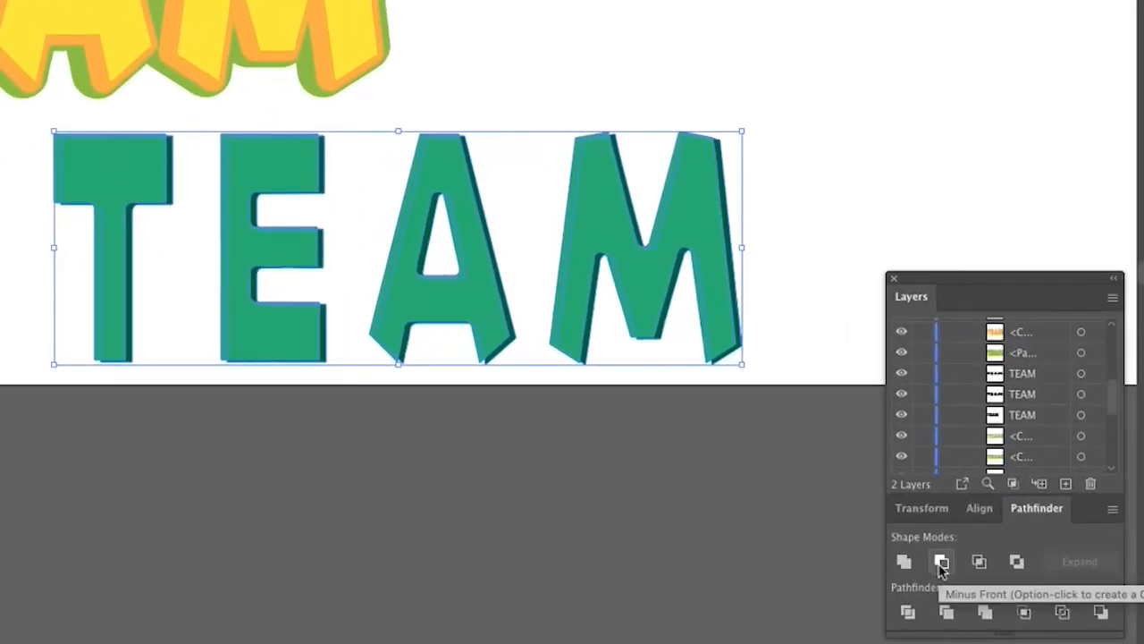
{"action": "left_click", "coordinate": [942, 562]}
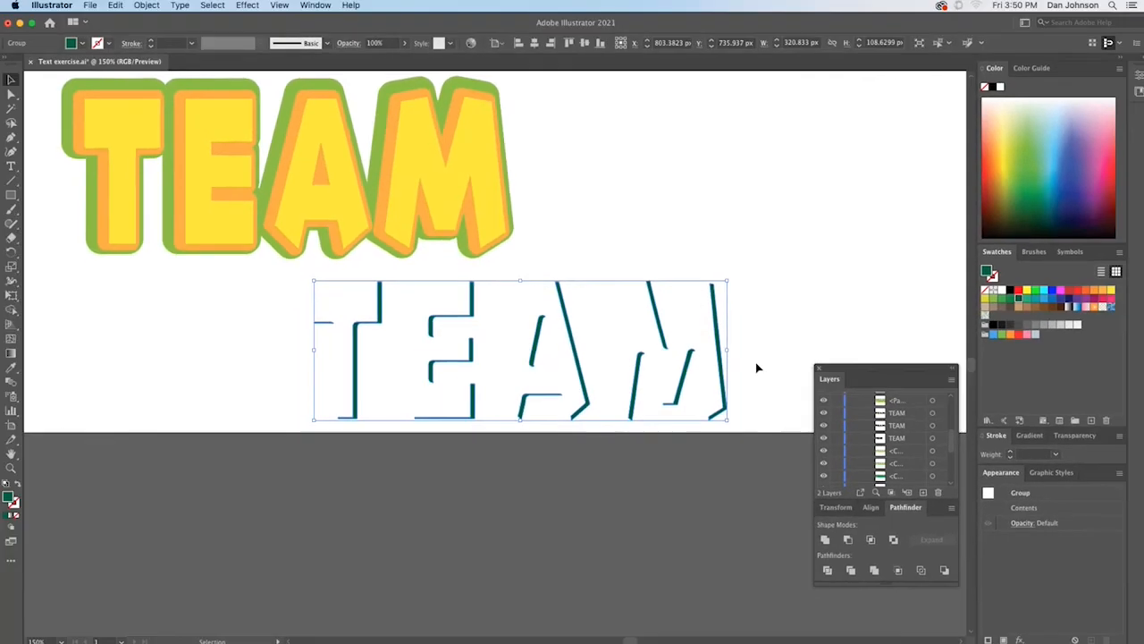
Step: Move the sliver group onto the yellow TEAM letters and fill it with white as highlights
{"action": "left_click", "coordinate": [755, 335]}
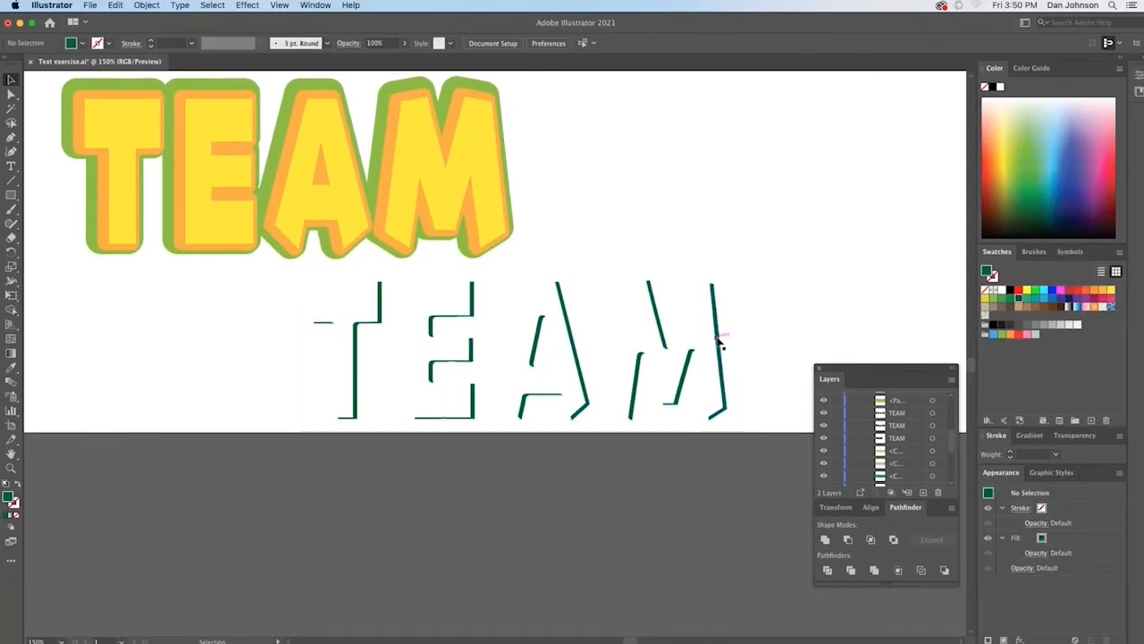
{"action": "left_click_drag", "start_coordinate": [724, 341], "coordinate": [490, 166]}
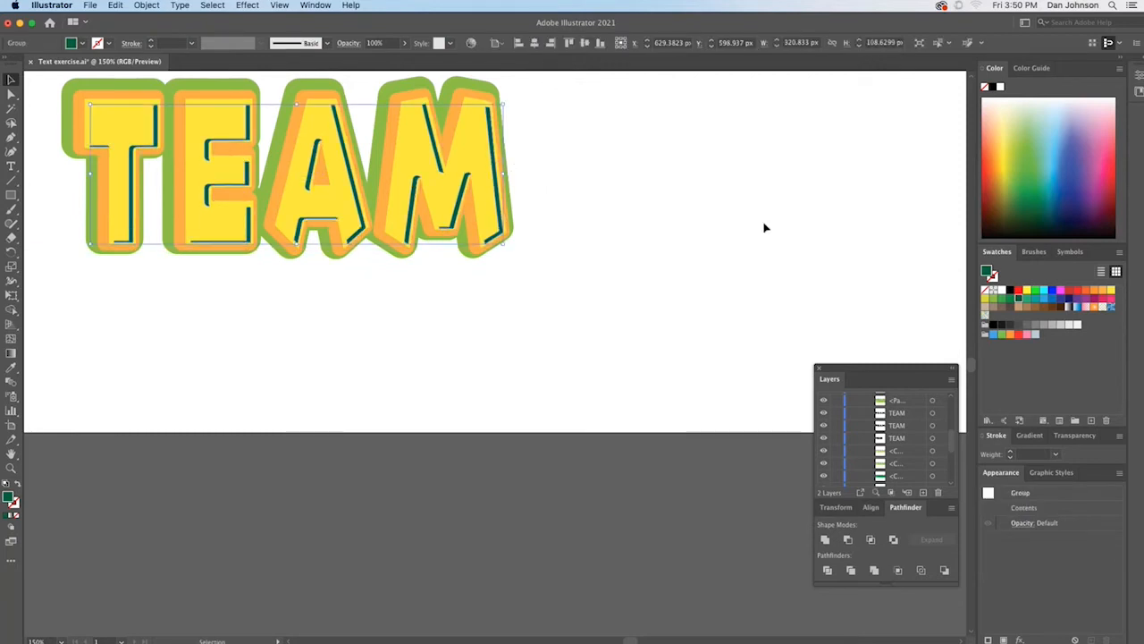
{"action": "left_click", "coordinate": [996, 291]}
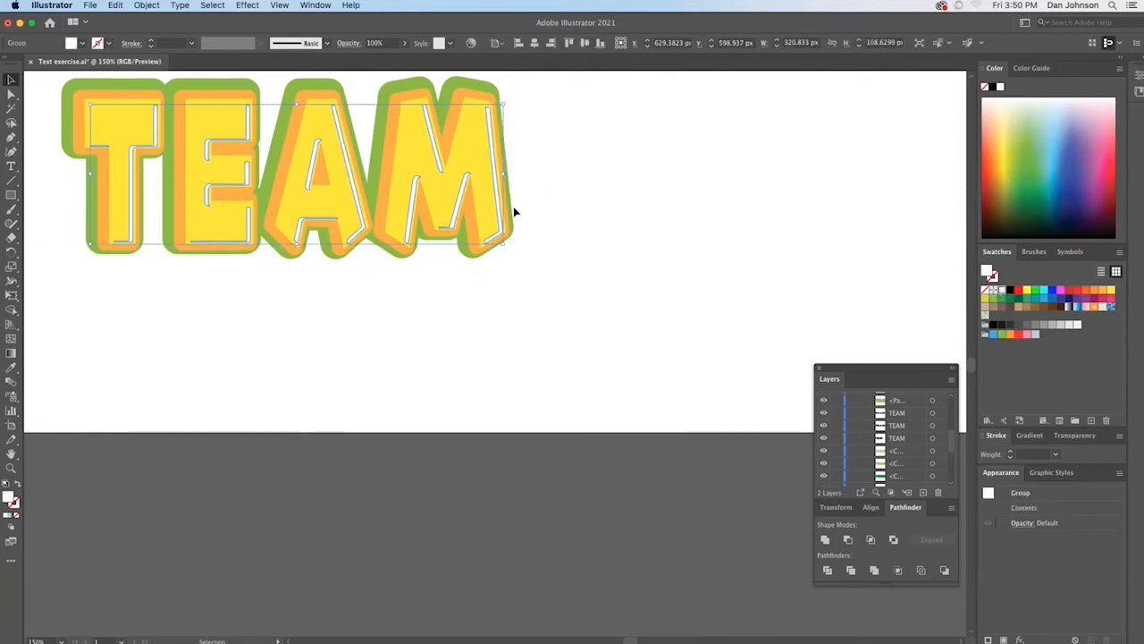
{"action": "left_click_drag", "start_coordinate": [501, 208], "coordinate": [501, 208]}
{"action": "left_click", "coordinate": [597, 201]}
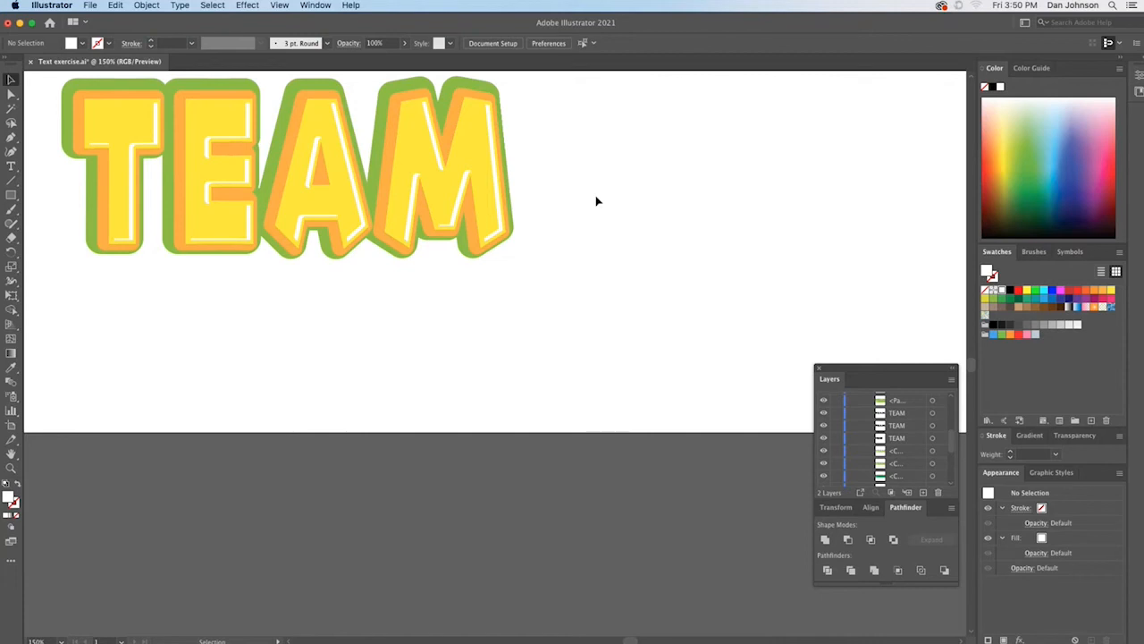
Step: Shift the green layer behind the TEAM letters about 5 px right and 7 px down
{"action": "key", "text": "super+minus"}
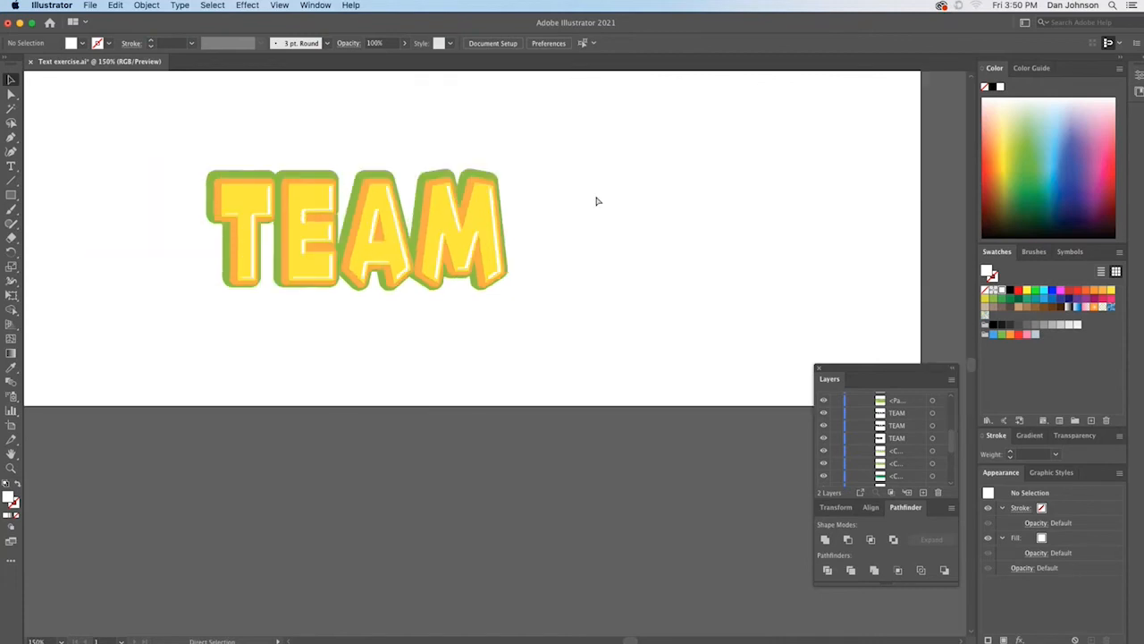
{"action": "key", "text": "super+minus"}
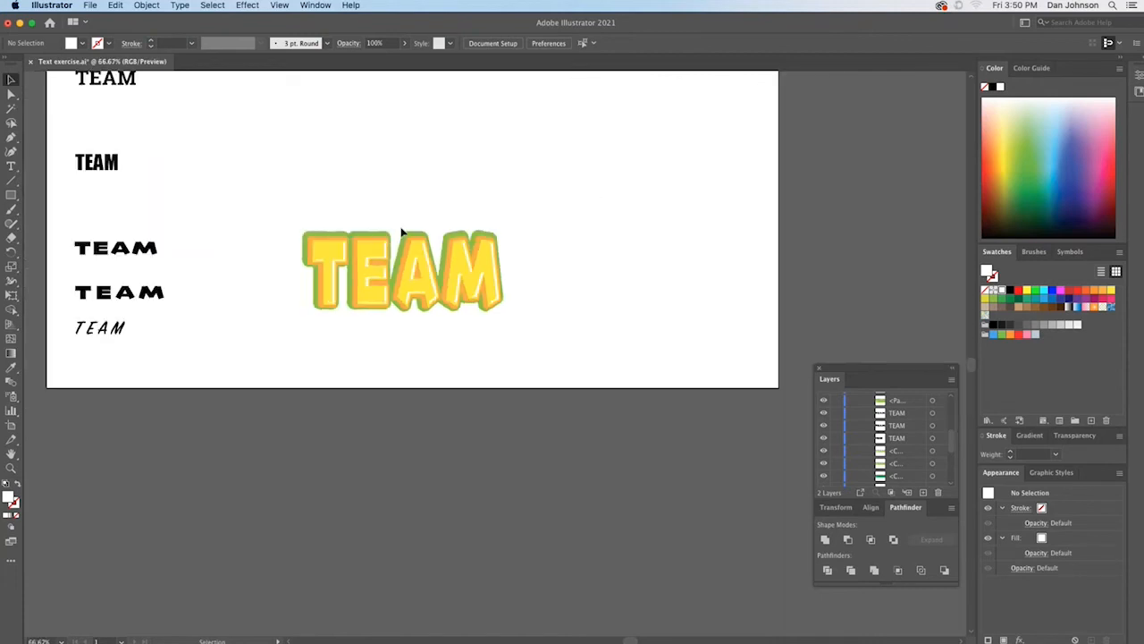
{"action": "left_click_drag", "start_coordinate": [282, 212], "coordinate": [527, 336]}
{"action": "key", "text": "super+plus"}
{"action": "key", "text": "super+plus"}
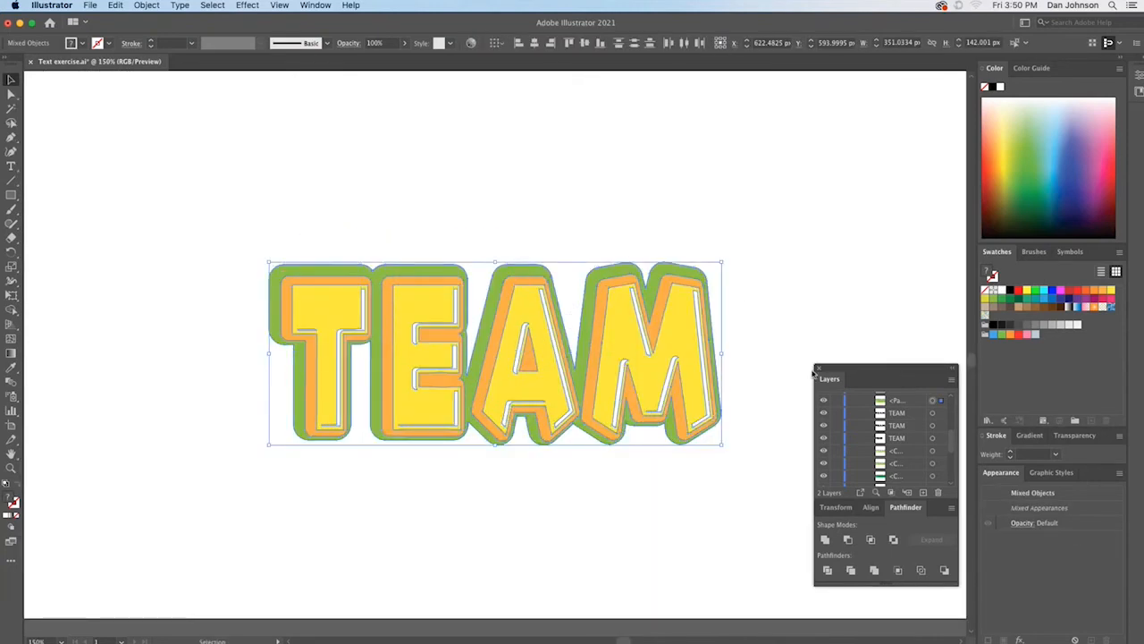
{"action": "left_click", "coordinate": [701, 222]}
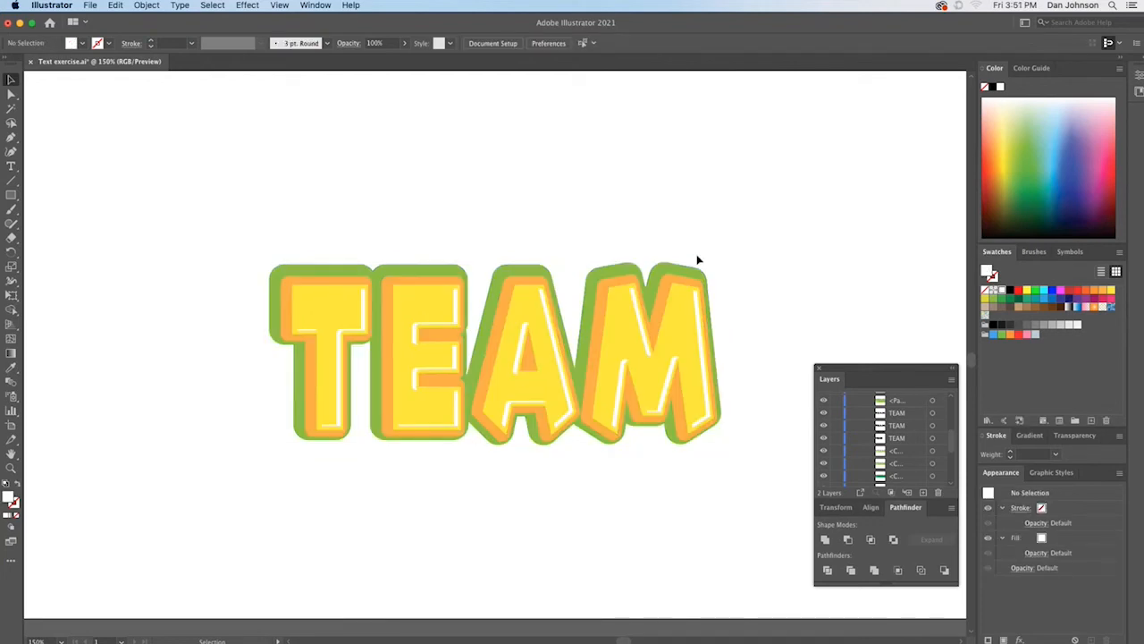
{"action": "left_click_drag", "start_coordinate": [687, 269], "coordinate": [677, 291]}
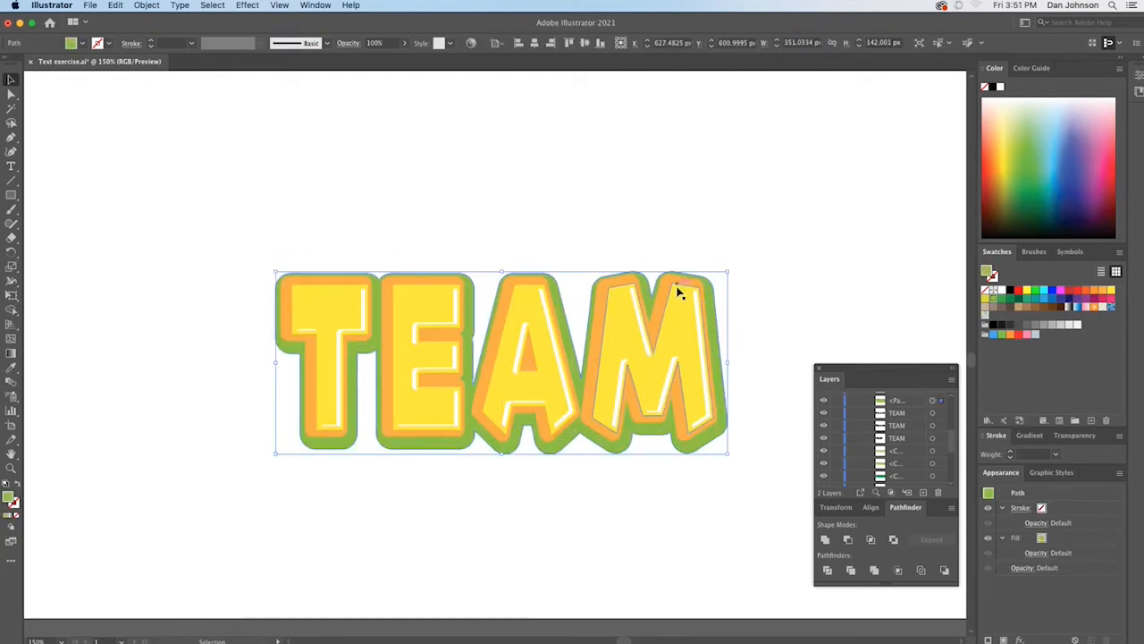
Step: Shift the yellow TEAM letters and their white highlights slightly left within the orange layer
{"action": "left_click_drag", "start_coordinate": [680, 346], "coordinate": [672, 345]}
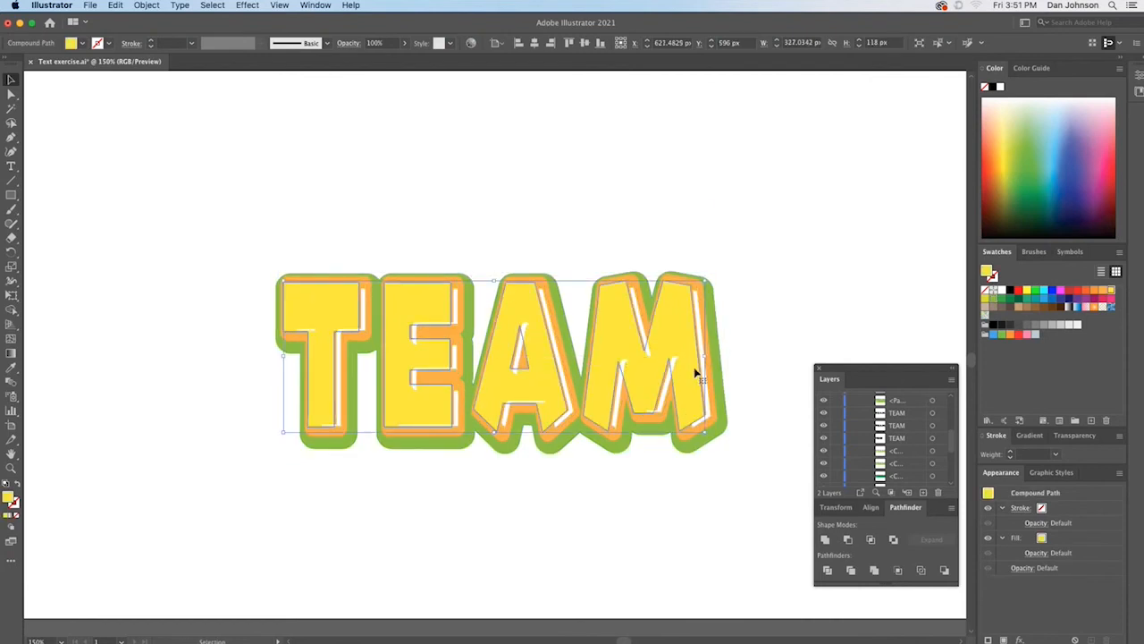
{"action": "left_click", "coordinate": [675, 373]}
{"action": "left_click_drag", "start_coordinate": [671, 370], "coordinate": [664, 366]}
{"action": "left_click", "coordinate": [731, 318]}
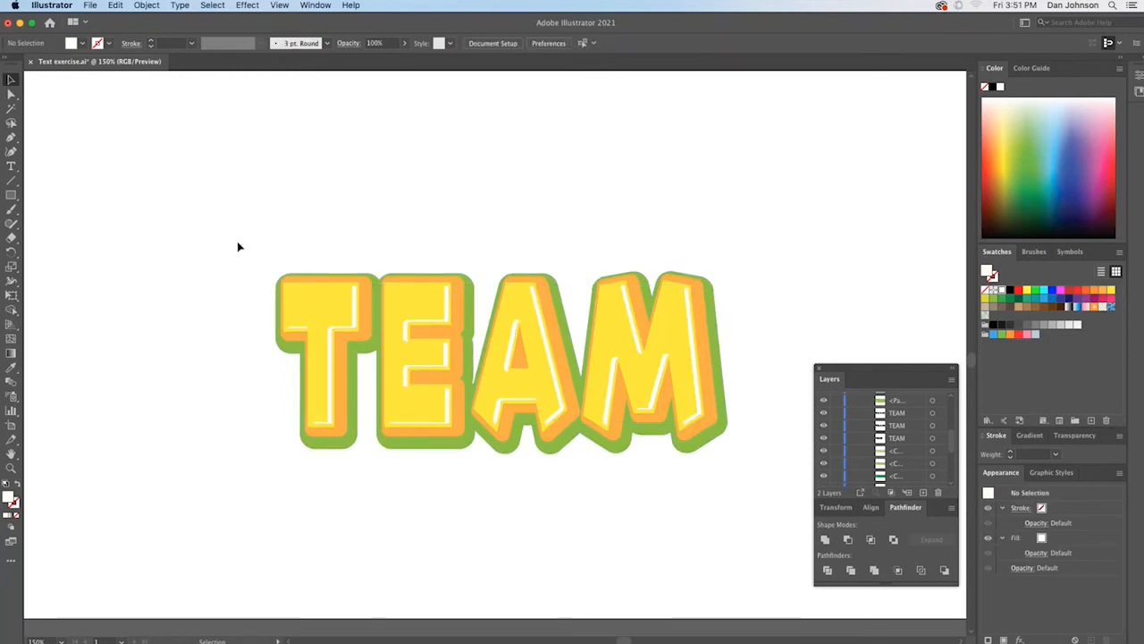
{"action": "key", "text": "super+minus"}
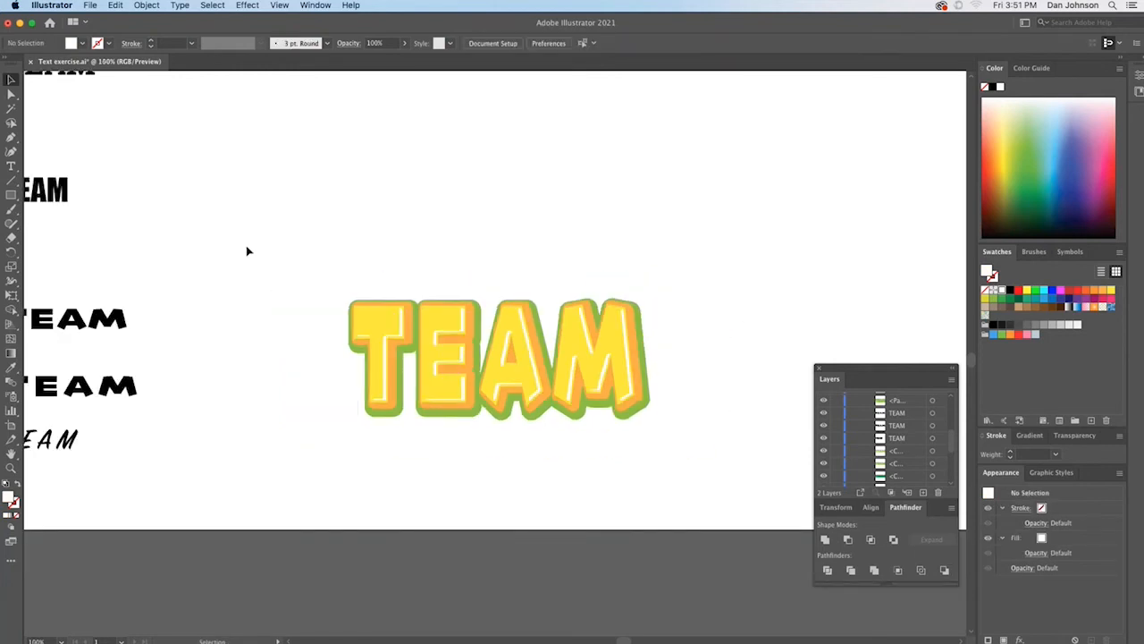
Step: Shift the green layer up and left behind the TEAM letters, and warp the whole lettering with a horizontal Flag envelope at 18% bend
{"action": "left_click_drag", "start_coordinate": [282, 245], "coordinate": [541, 383]}
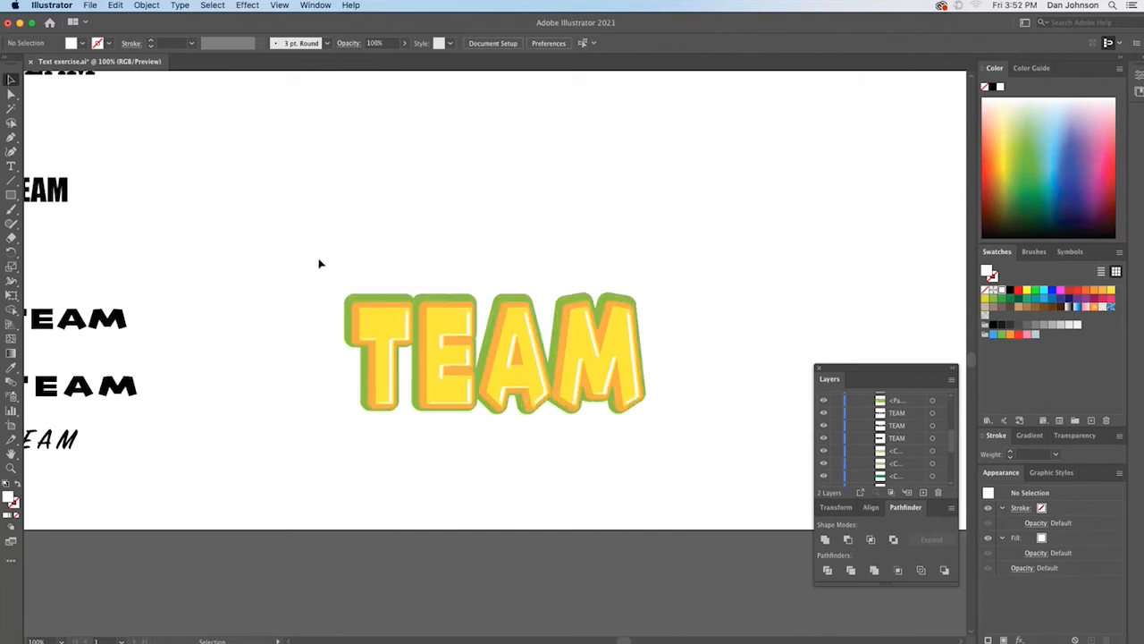
{"action": "left_click_drag", "start_coordinate": [319, 261], "coordinate": [673, 458]}
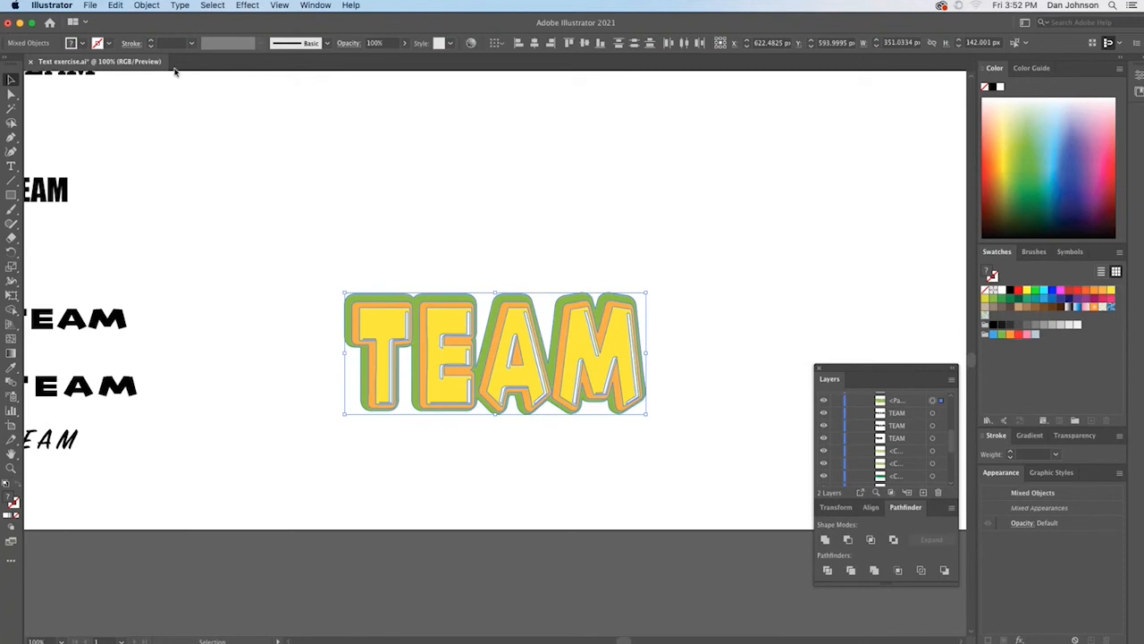
{"action": "left_click", "coordinate": [149, 6]}
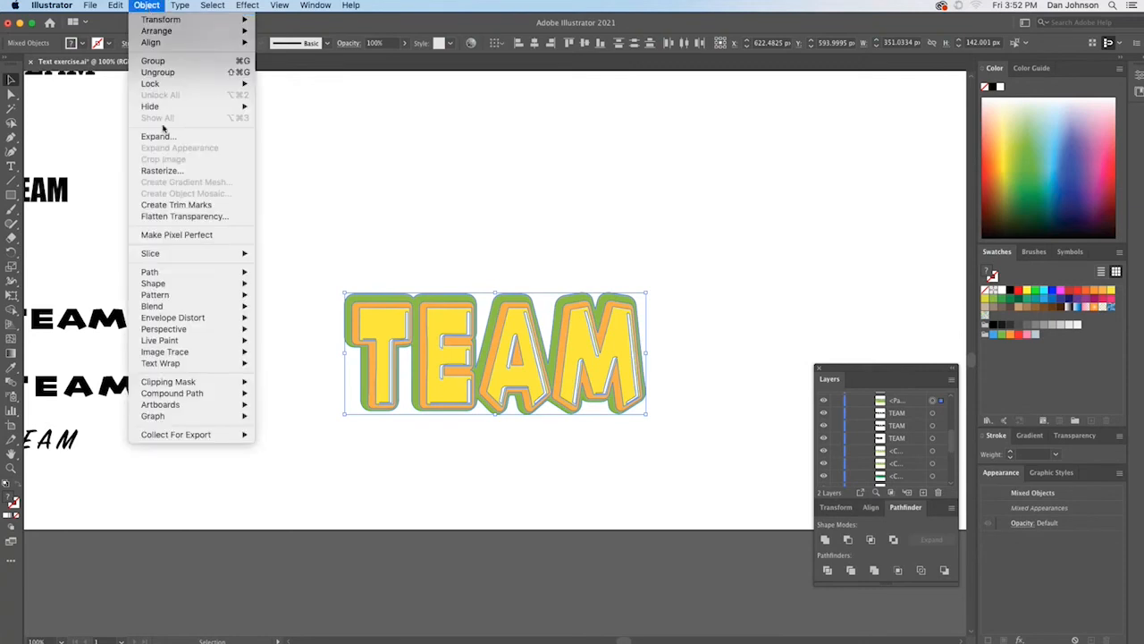
{"action": "mouse_move", "coordinate": [212, 320]}
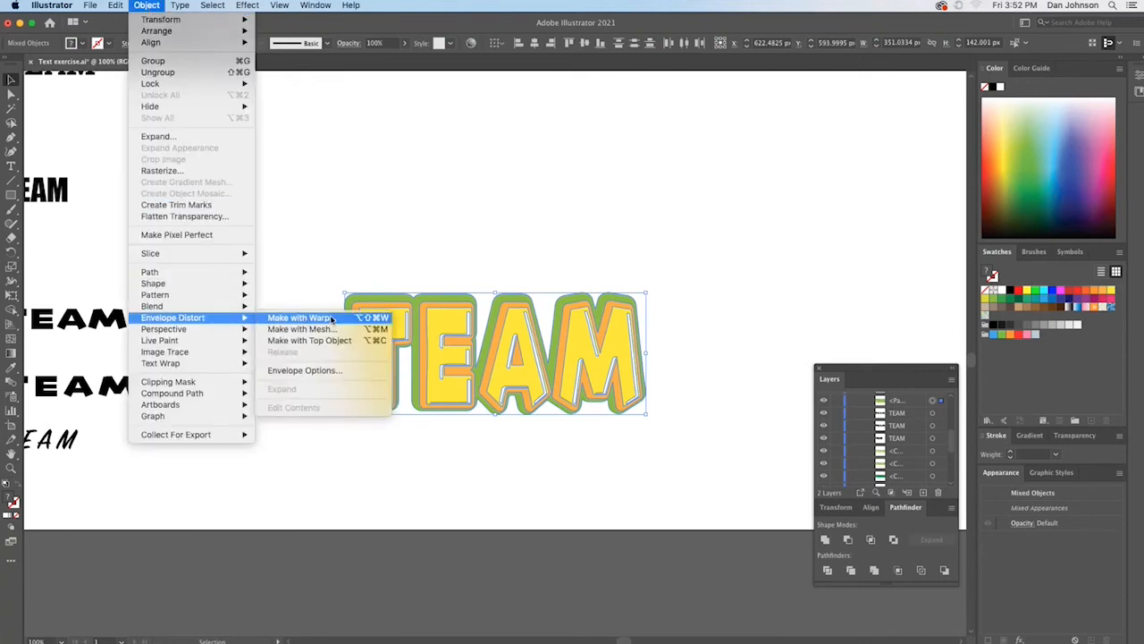
{"action": "left_click", "coordinate": [337, 319]}
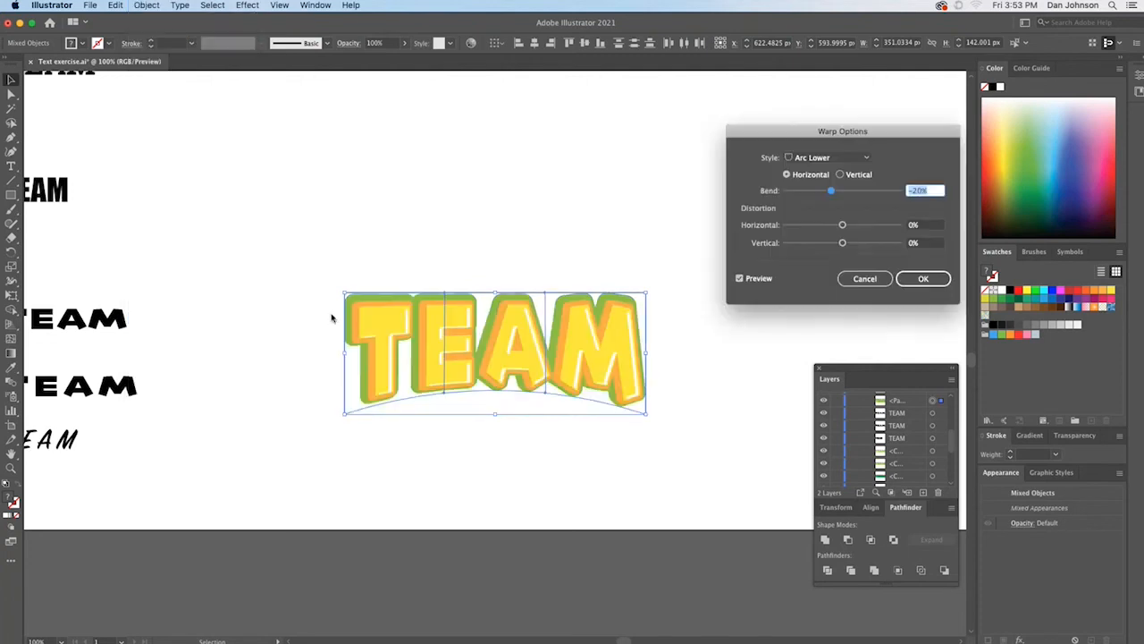
{"action": "left_click_drag", "start_coordinate": [831, 193], "coordinate": [826, 193]}
{"action": "left_click", "coordinate": [844, 160]}
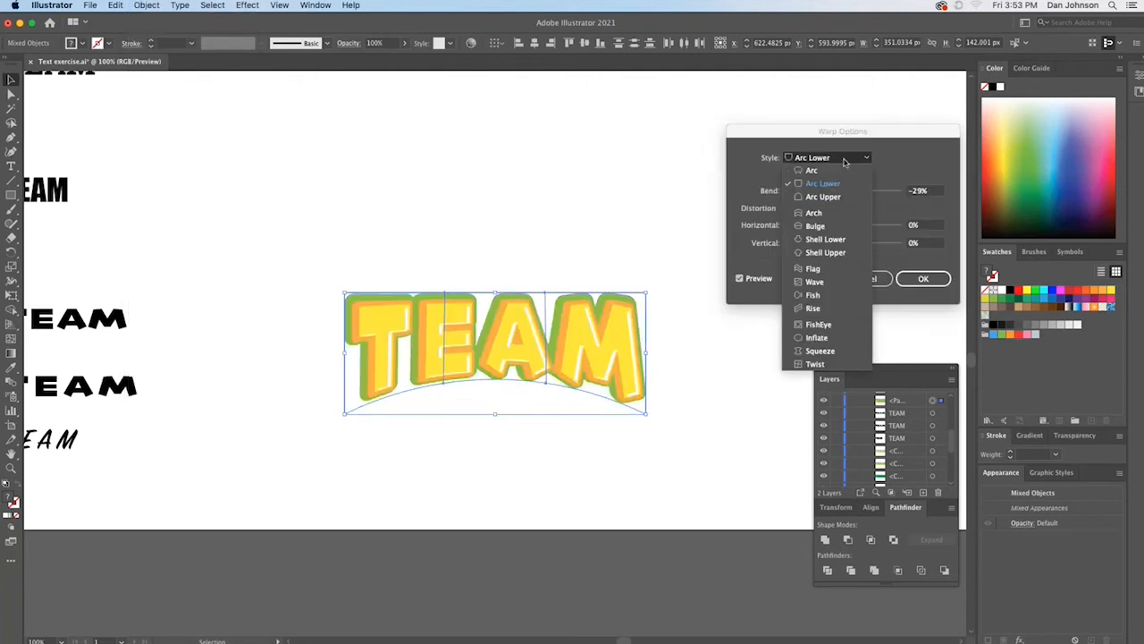
{"action": "left_click", "coordinate": [812, 269]}
{"action": "left_click_drag", "start_coordinate": [827, 193], "coordinate": [854, 193]}
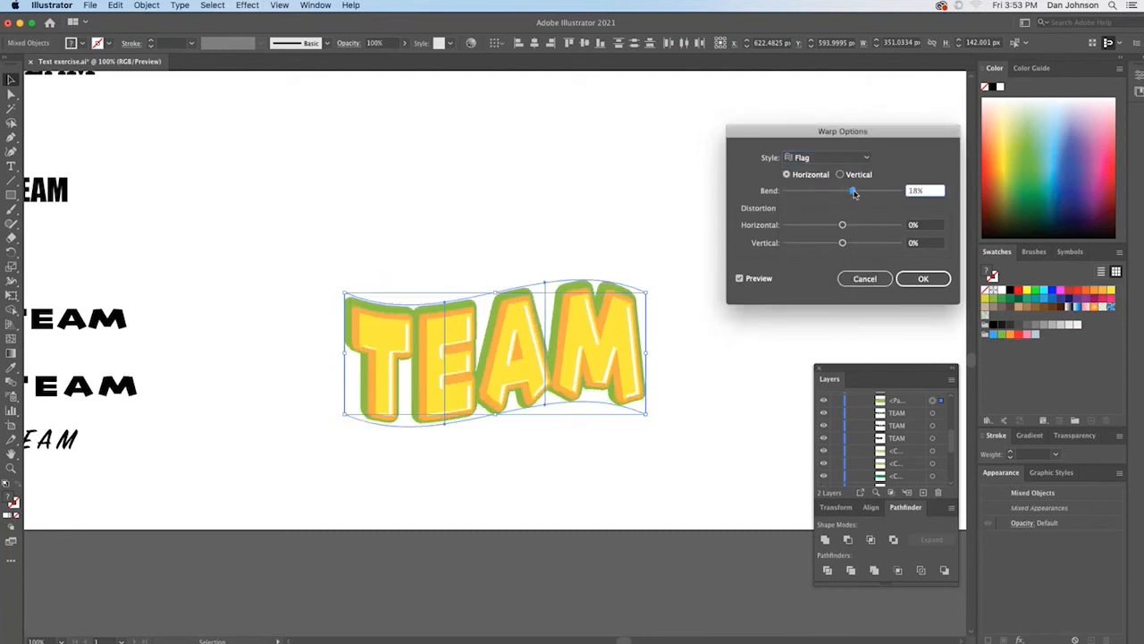
{"action": "left_click", "coordinate": [923, 278]}
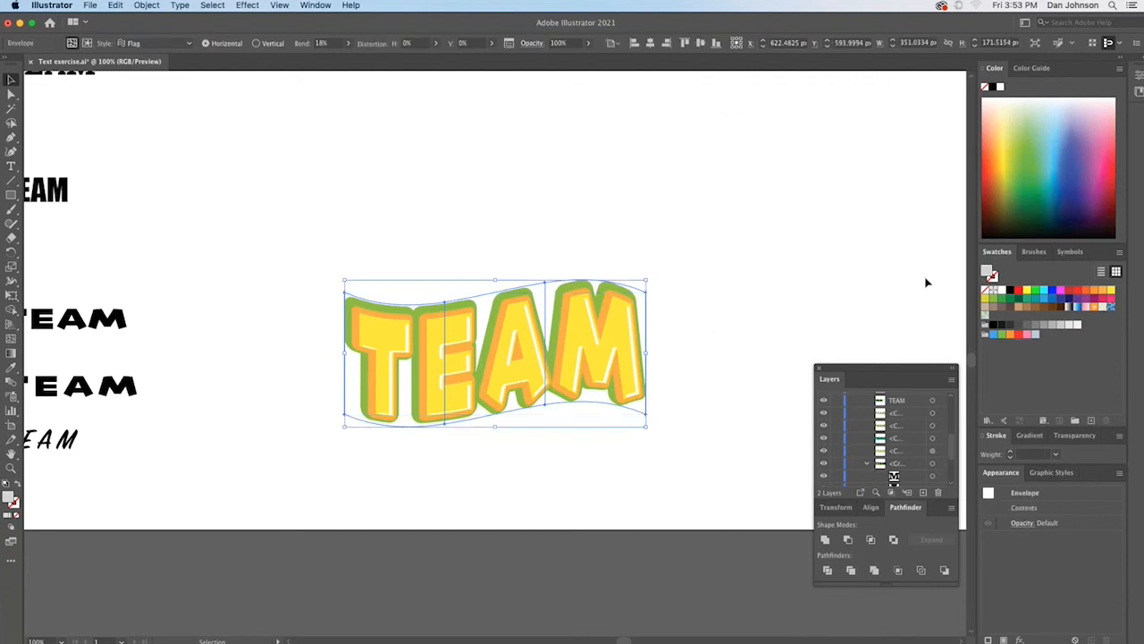
Step: Skew the warped TEAM lettering with Free Transform, raising its right end and leaning its top slightly left, to about 342 × 209 px
{"action": "left_click", "coordinate": [12, 296]}
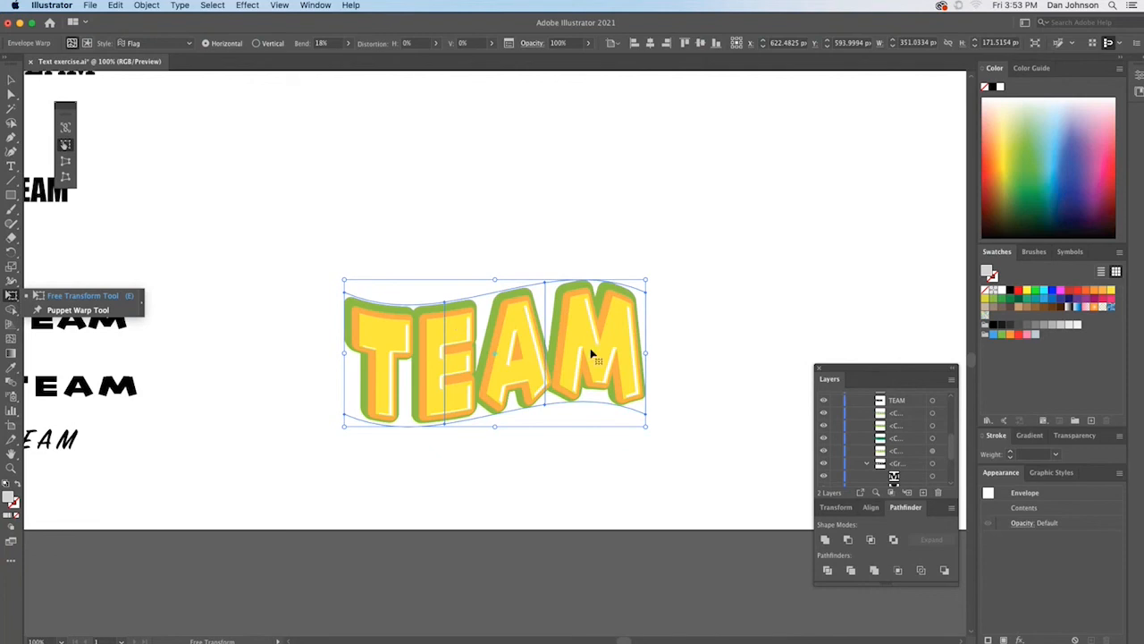
{"action": "left_click_drag", "start_coordinate": [646, 351], "coordinate": [631, 308]}
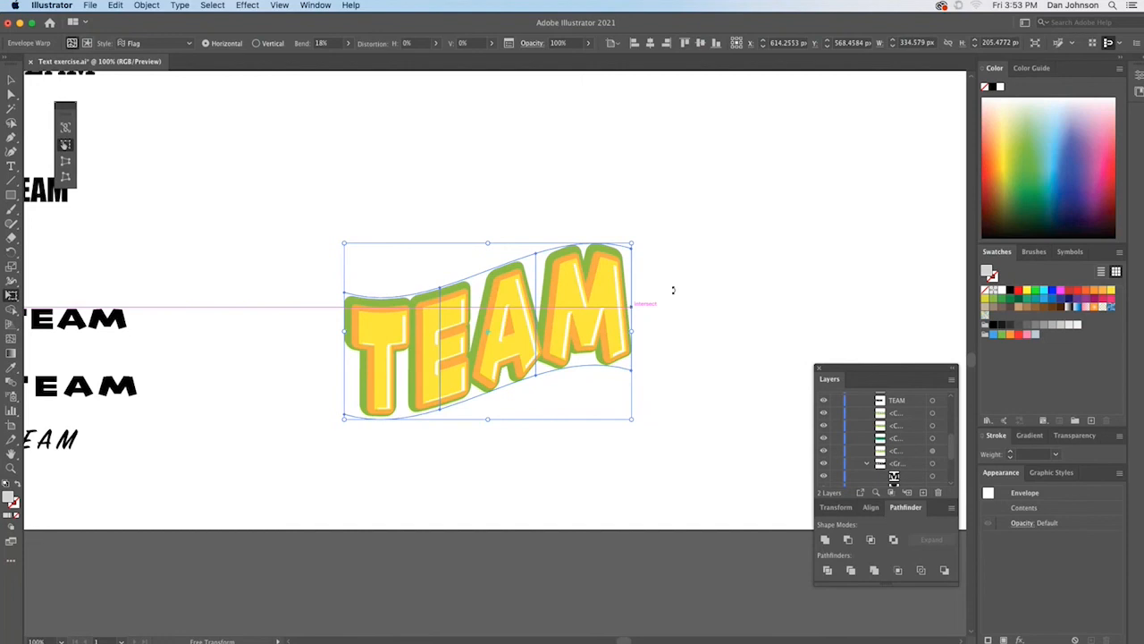
{"action": "left_click_drag", "start_coordinate": [488, 242], "coordinate": [471, 239]}
{"action": "left_click", "coordinate": [10, 79]}
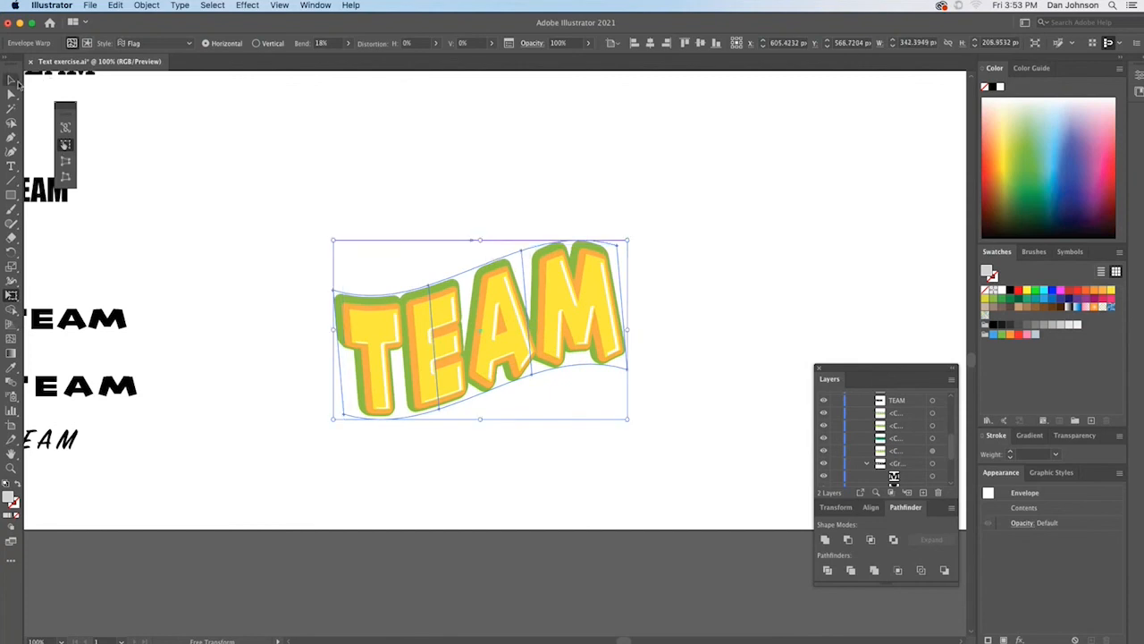
{"action": "left_click", "coordinate": [363, 136]}
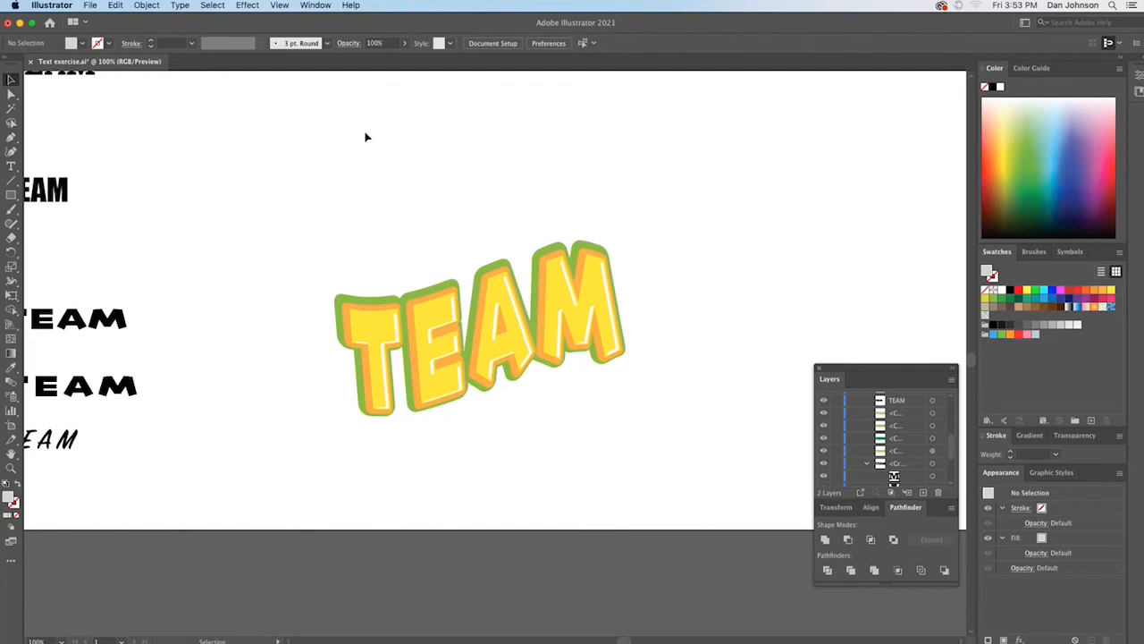
{"action": "key", "text": "super+minus"}
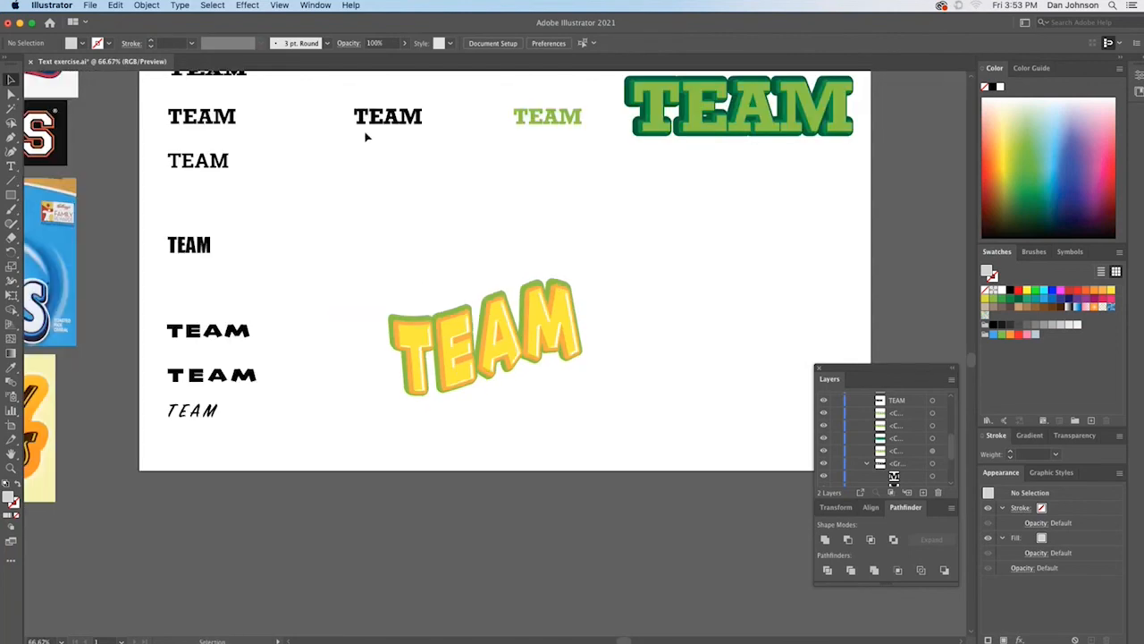
{"action": "left_click_drag", "start_coordinate": [434, 191], "coordinate": [480, 240]}
{"action": "left_click_drag", "start_coordinate": [398, 259], "coordinate": [506, 269]}
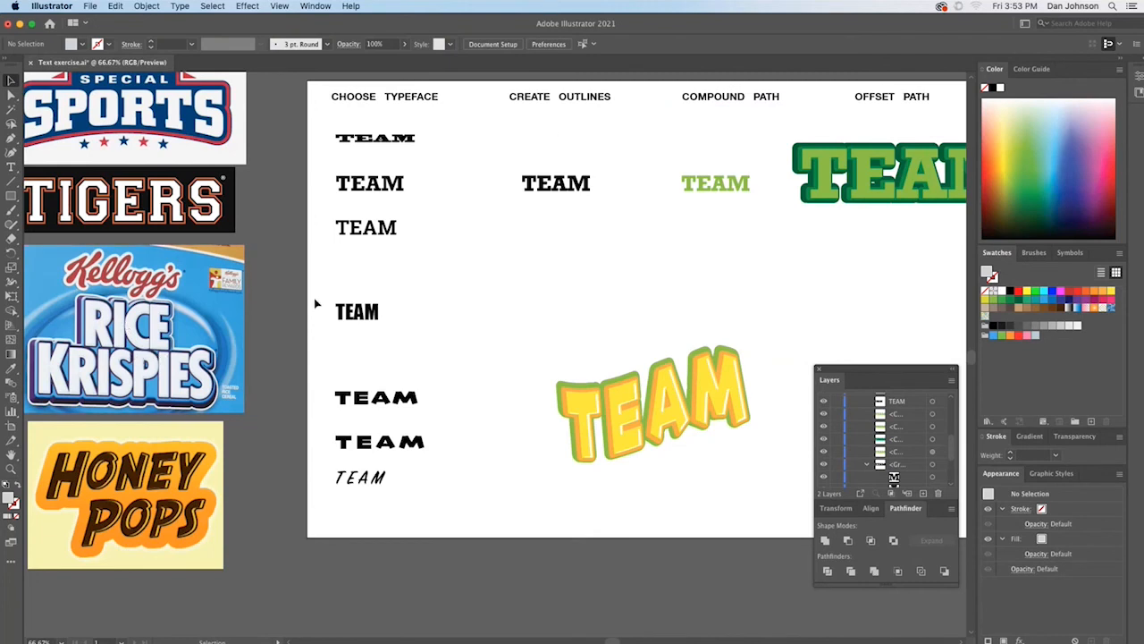
{"action": "scroll", "coordinate": [336, 309], "scroll_direction": "right", "scroll_amount": 3}
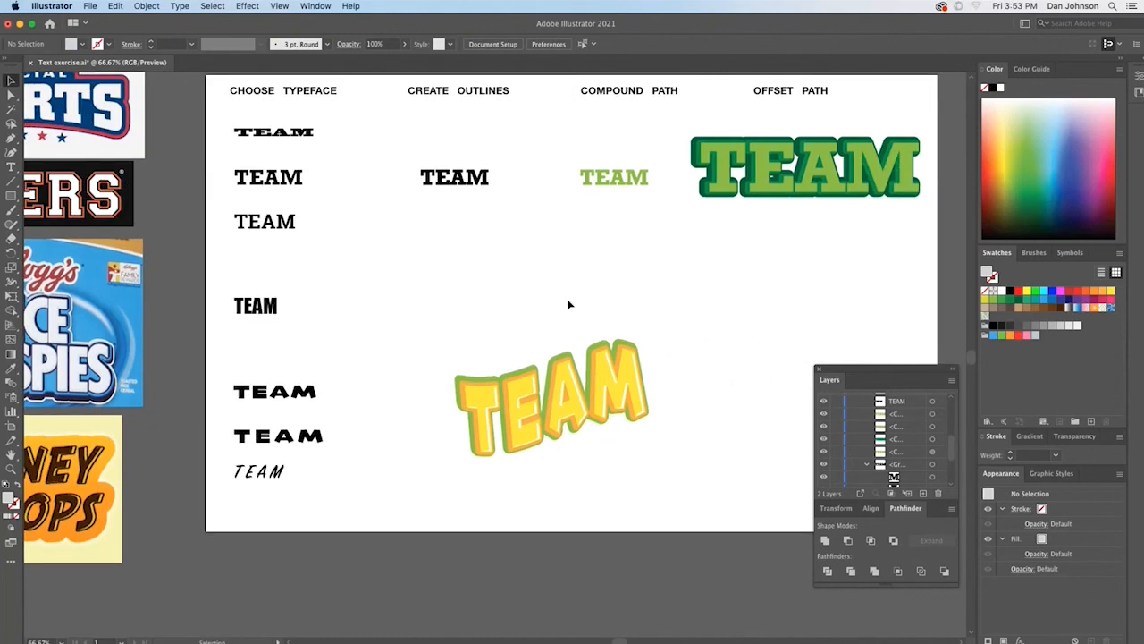